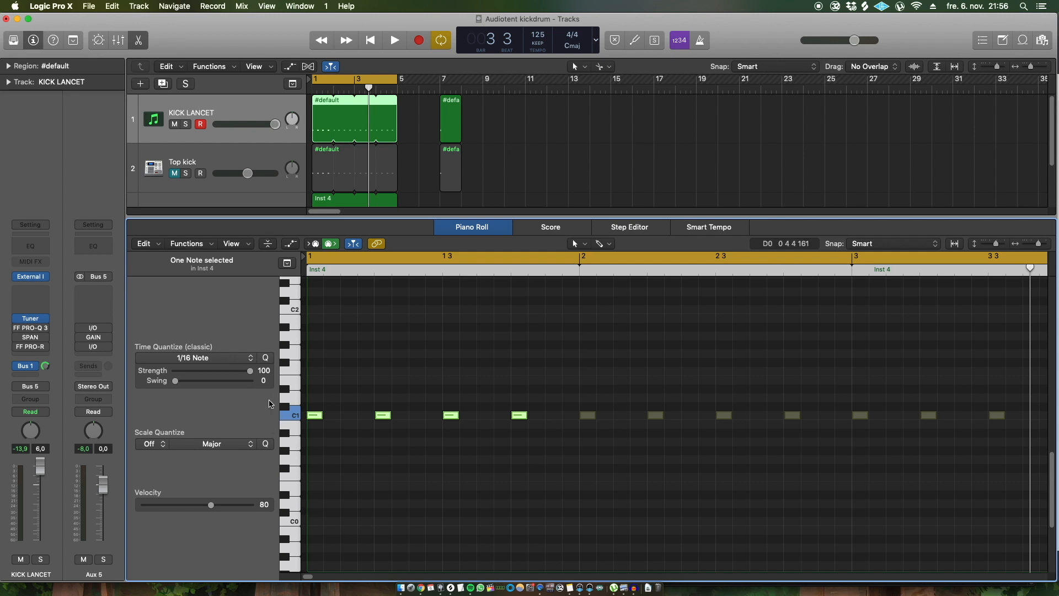
# Solo the sub bass track and play back its pattern.
pyautogui.click(294, 416)
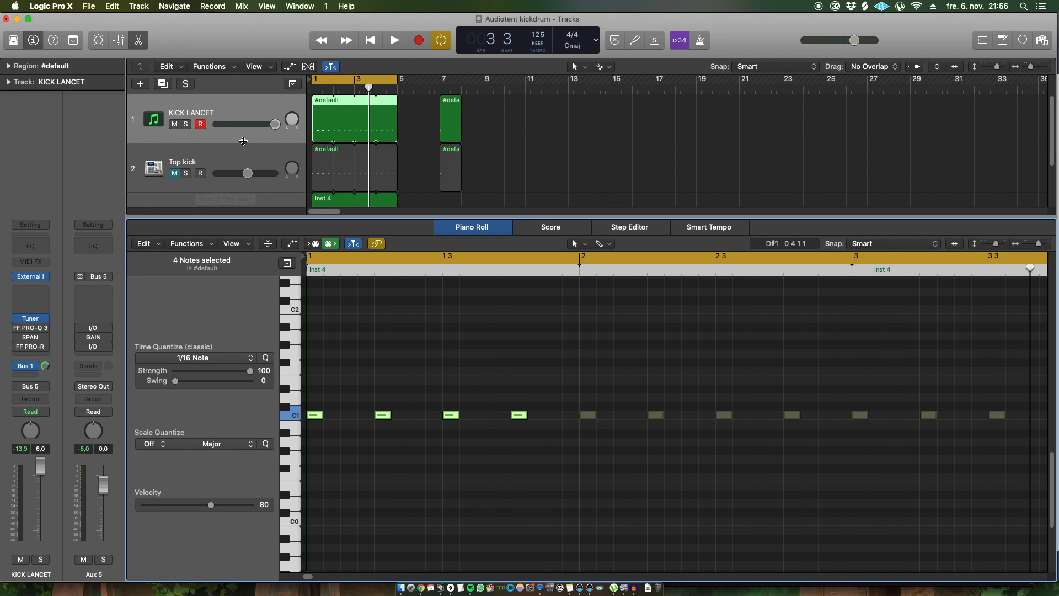
pyautogui.scroll(-2, 243, 188)
pyautogui.click(209, 176)
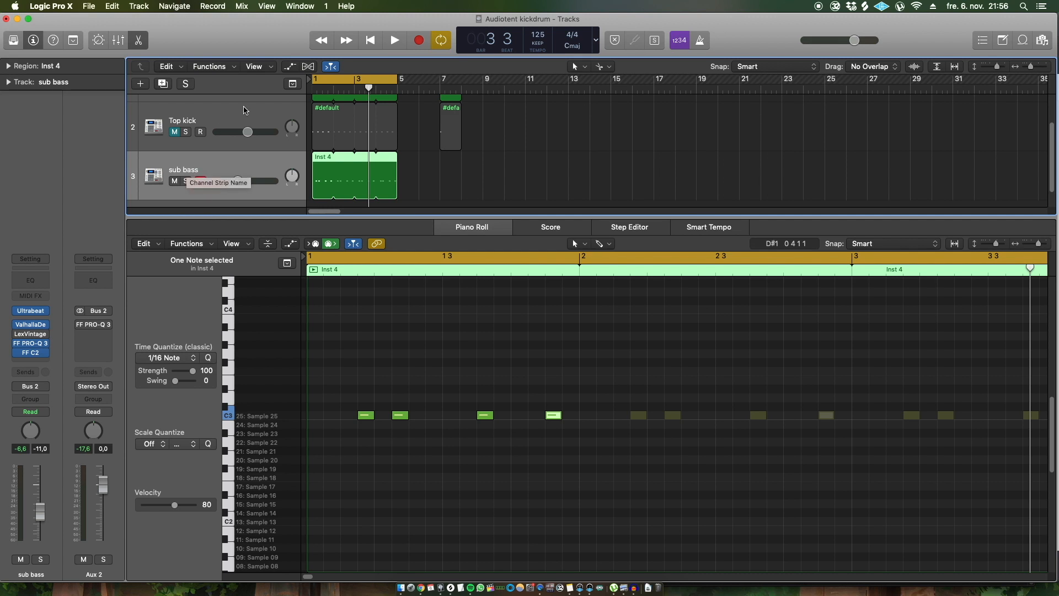
pyautogui.click(187, 181)
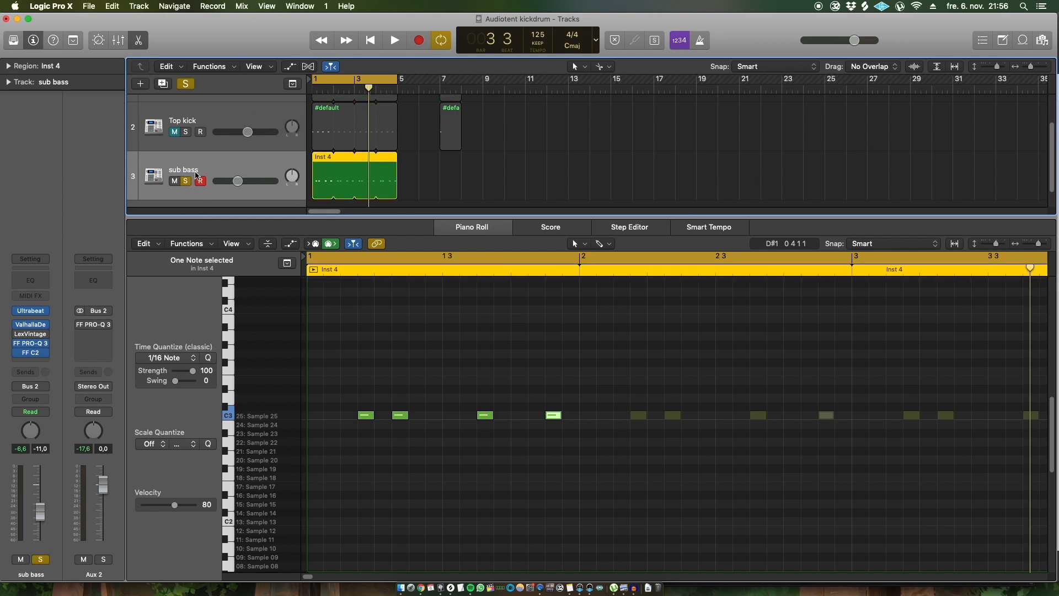
pyautogui.press('space')
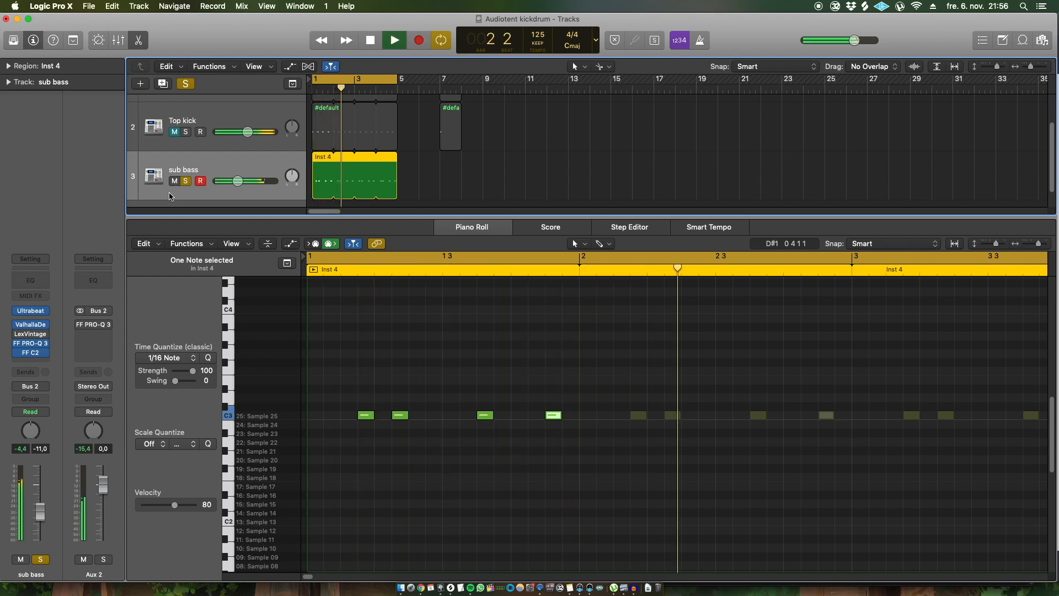
# Solo the KICK LANCET track as well, stop playback and reselect the track with its region.
pyautogui.scroll(2, 182, 160)
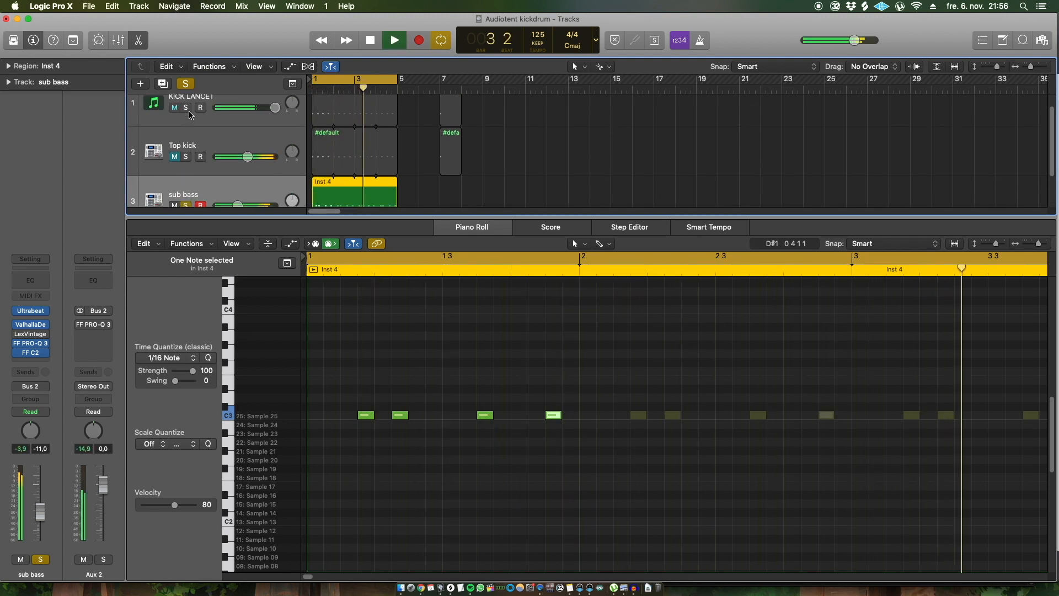
pyautogui.click(213, 123)
pyautogui.press('space')
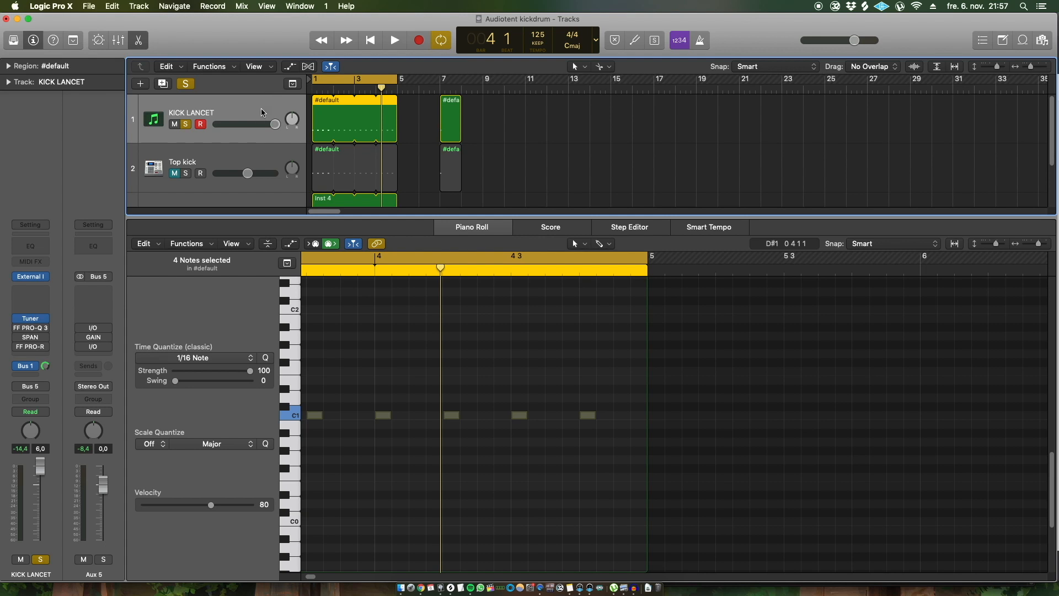
pyautogui.click(207, 93)
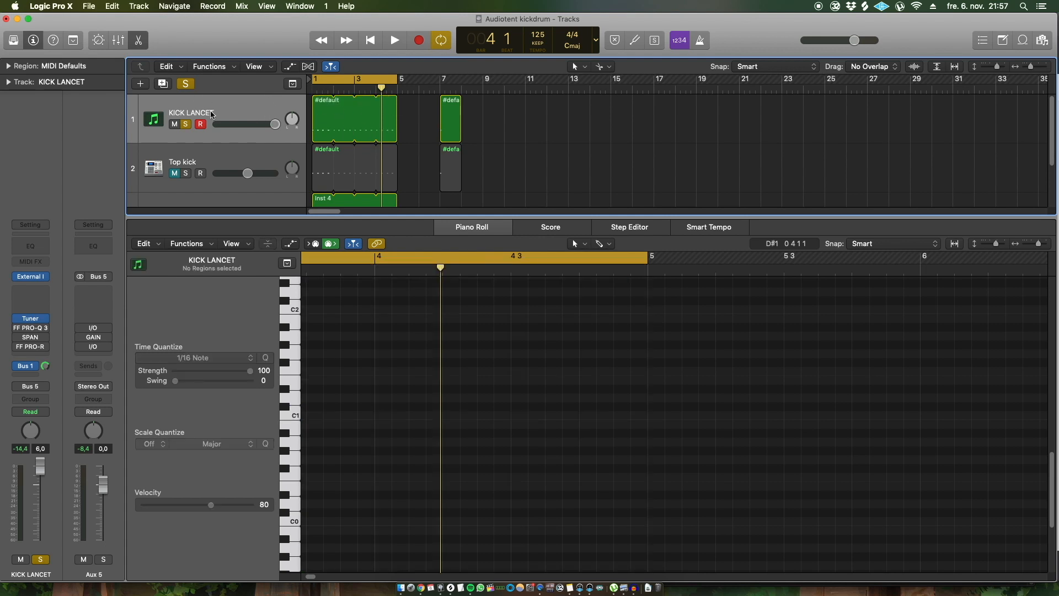
pyautogui.click(213, 113)
# Check the pitch of the KICK LANCET sound with the Tuner plug-in during playback.
pyautogui.click(704, 37)
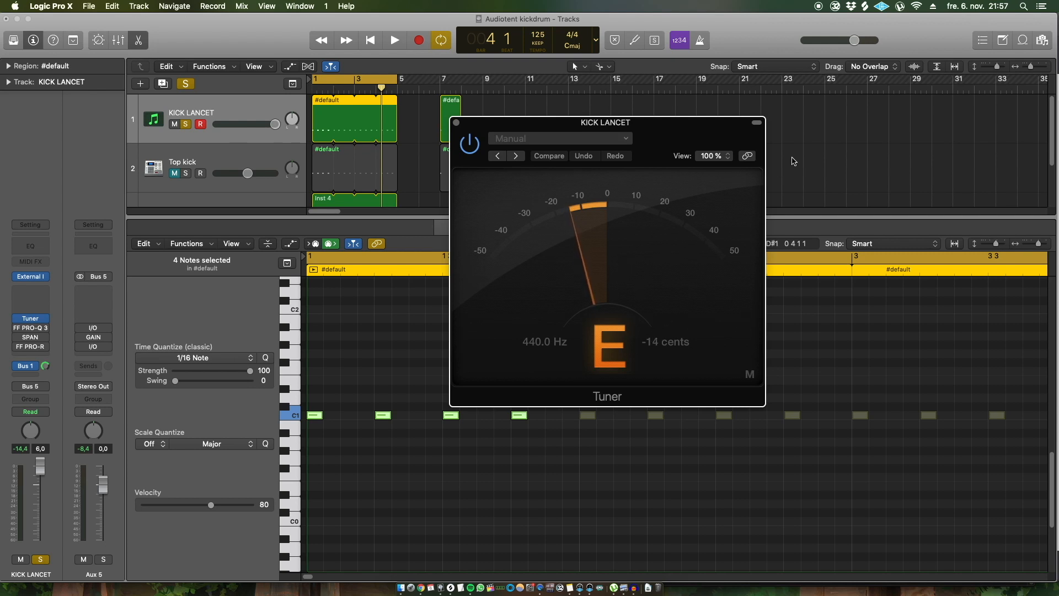
pyautogui.press('space')
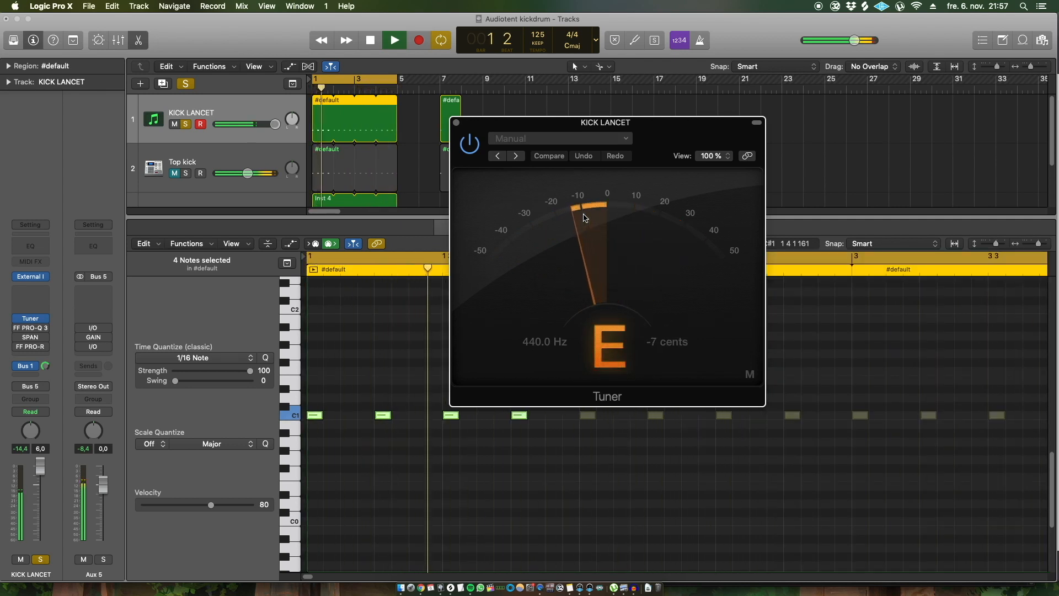
pyautogui.press('space')
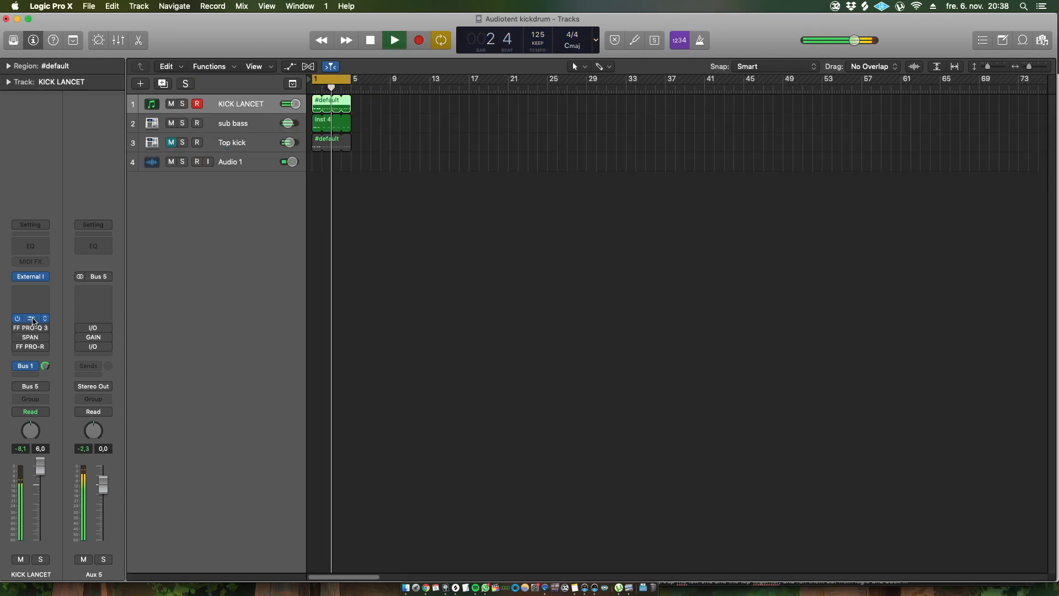
pyautogui.click(35, 319)
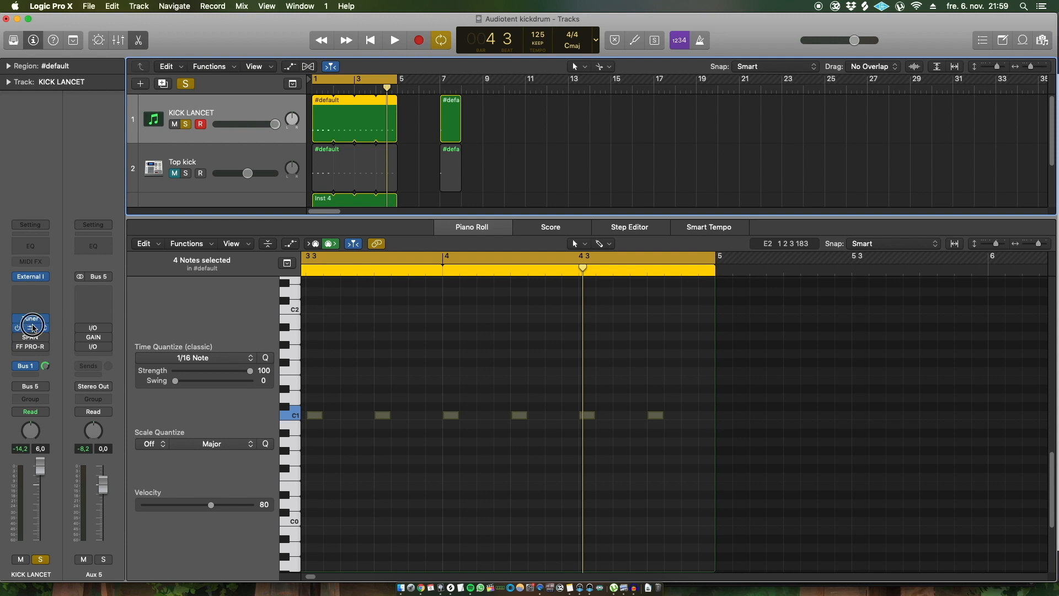
# Open Pro-Q 3 on KICK LANCET and, during playback, add a narrow bell cut of about 12 dB in the mid range.
pyautogui.click(33, 327)
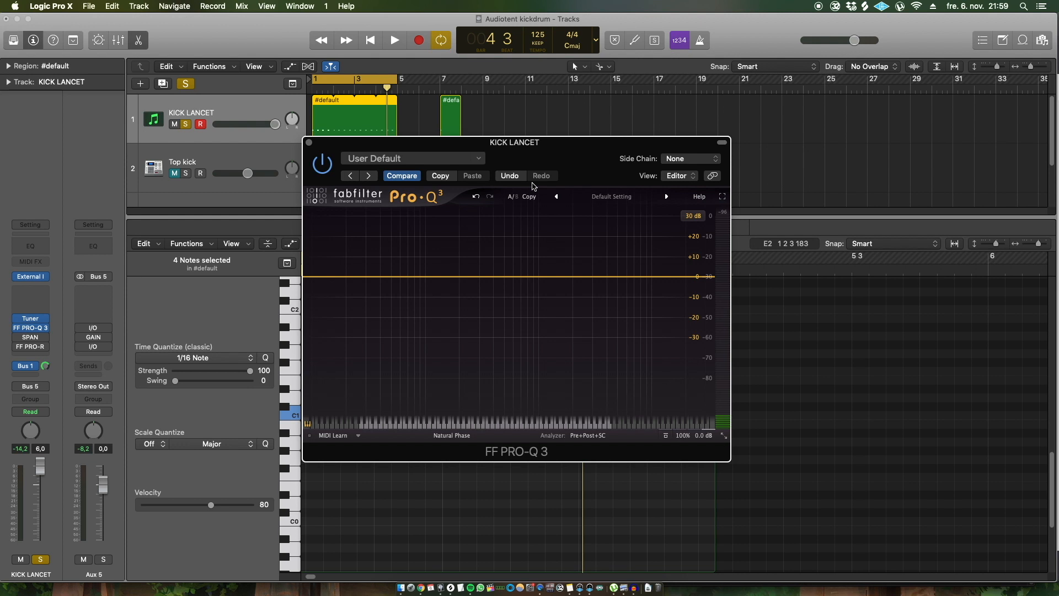
pyautogui.moveTo(458, 138); pyautogui.dragTo(491, 178)
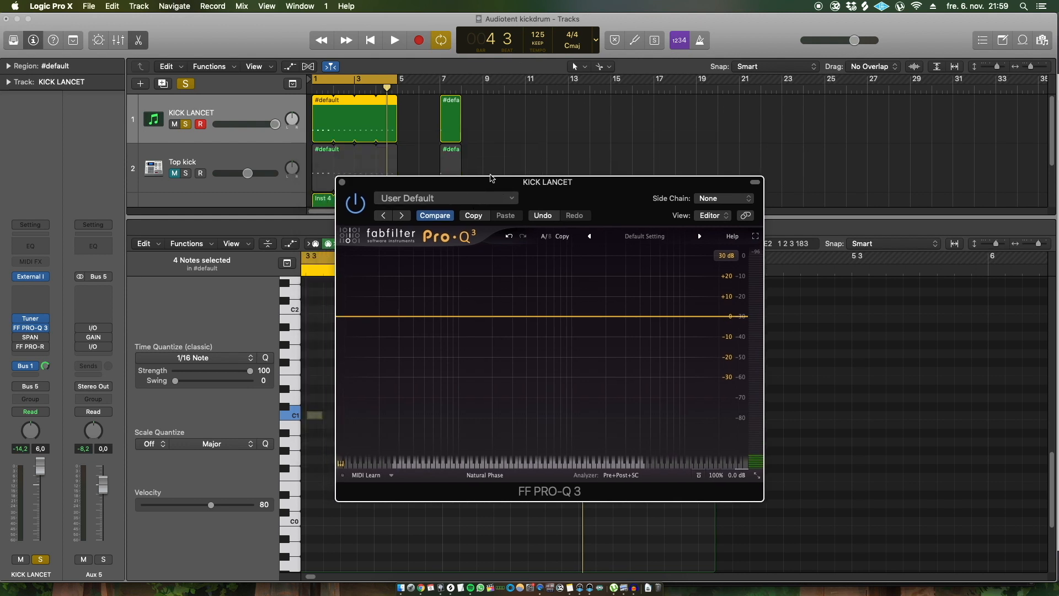
pyautogui.press('space')
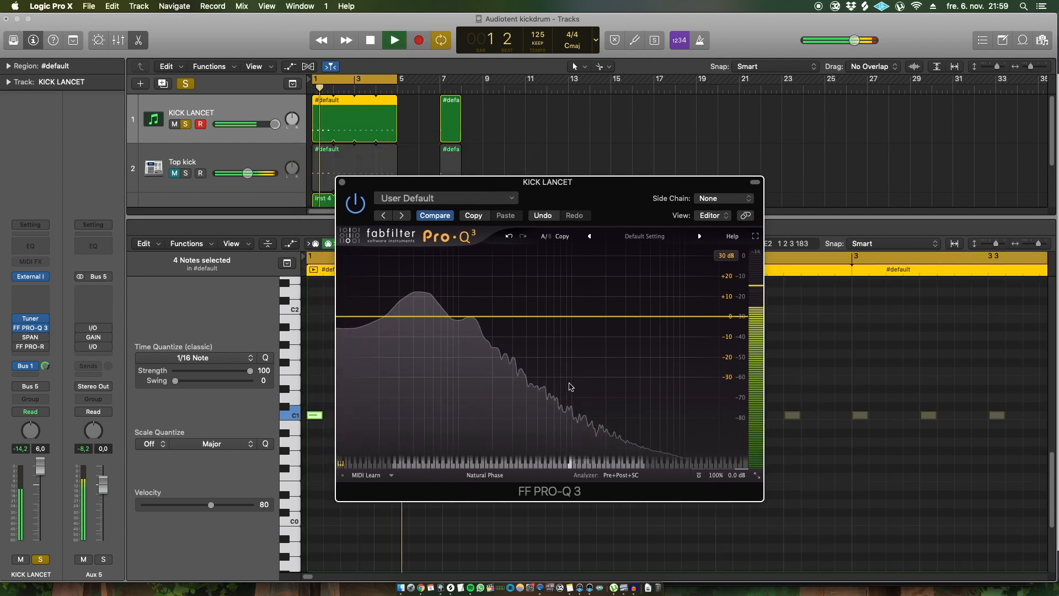
pyautogui.moveTo(515, 319); pyautogui.dragTo(518, 258)
pyautogui.moveTo(564, 436); pyautogui.dragTo(572, 345)
pyautogui.moveTo(517, 432)
pyautogui.mouseDown()
pyautogui.moveTo(519, 413)
pyautogui.moveTo(468, 434)
pyautogui.moveTo(471, 444)
pyautogui.moveTo(516, 421)
pyautogui.moveTo(498, 590)
pyautogui.moveTo(514, 441)
pyautogui.moveTo(512, 499)
pyautogui.mouseUp()
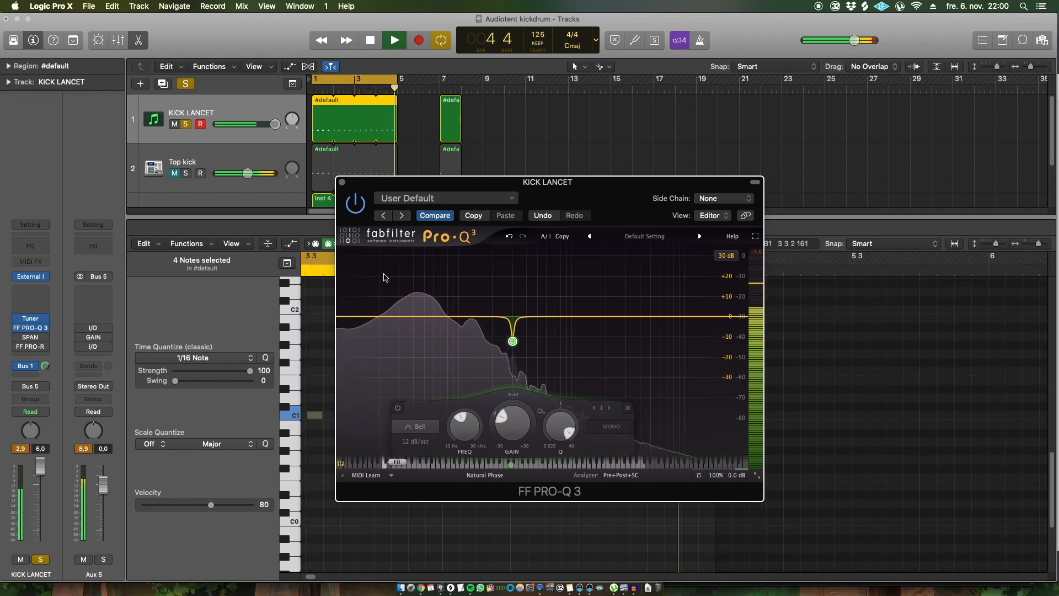
# Open the SPAN analyzer on KICK LANCET and place the Pro-Q 3 window beside its spectrum.
pyautogui.click(31, 341)
pyautogui.click(31, 338)
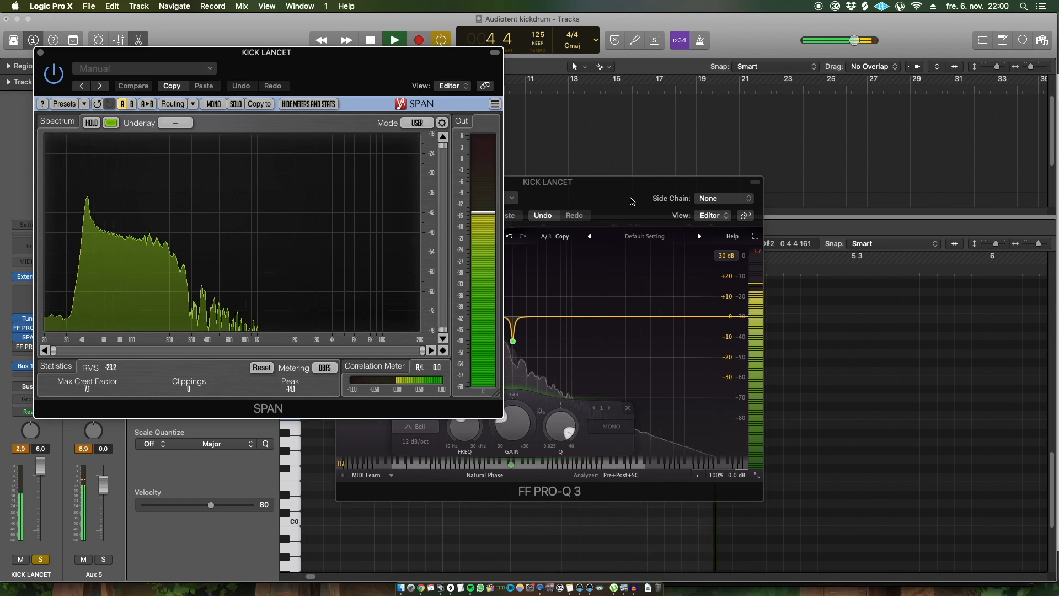
pyautogui.moveTo(574, 182); pyautogui.dragTo(654, 153)
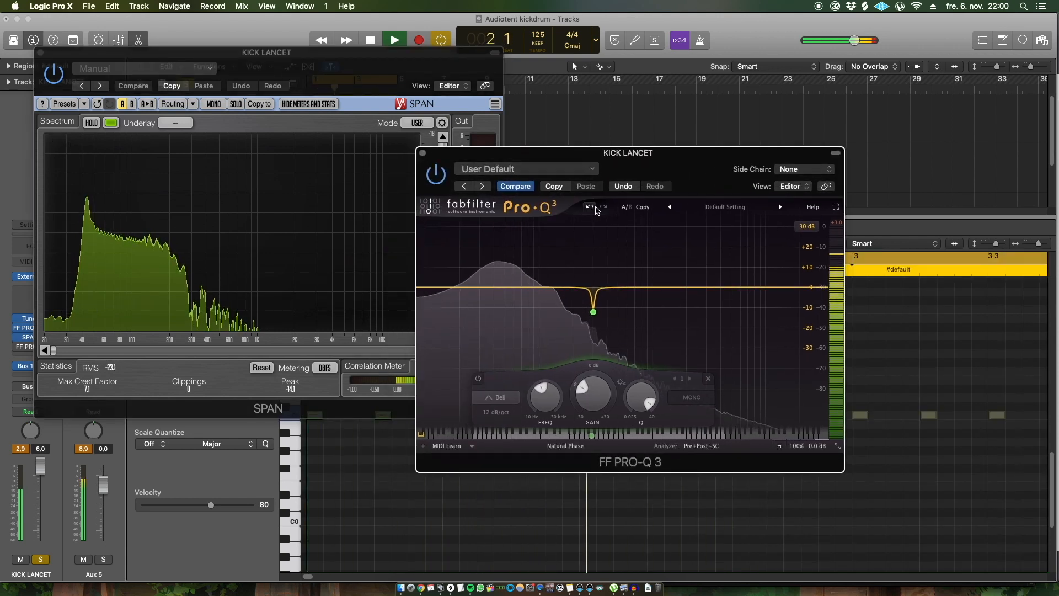
# Add a low-cut band to the kick's Pro-Q 3 with a 72 dB/oct slope at about 20.8 Hz.
pyautogui.doubleClick(426, 287)
pyautogui.click(452, 412)
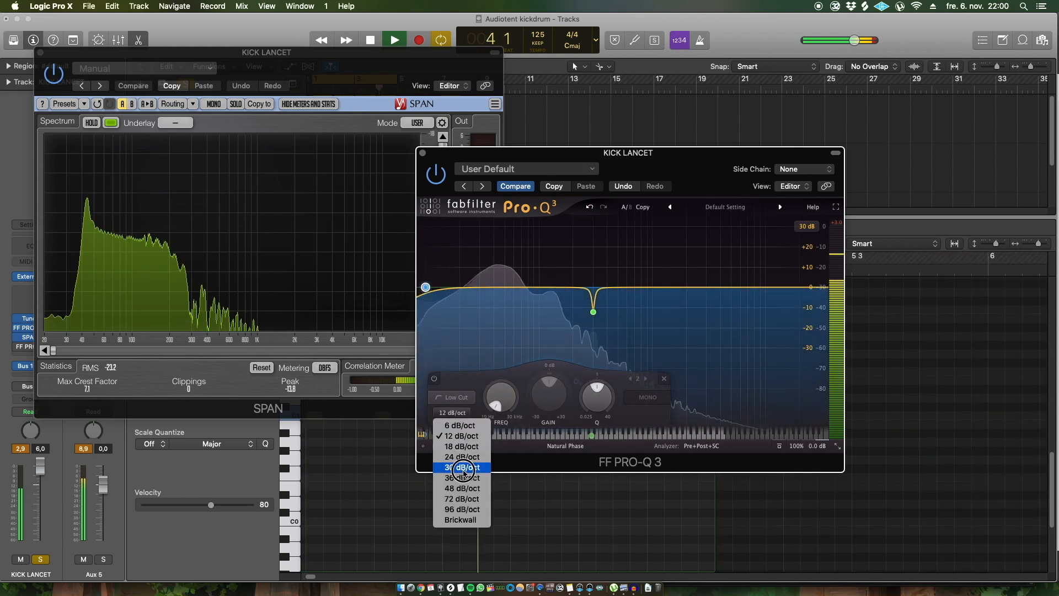
pyautogui.click(462, 478)
pyautogui.moveTo(503, 393); pyautogui.dragTo(510, 377)
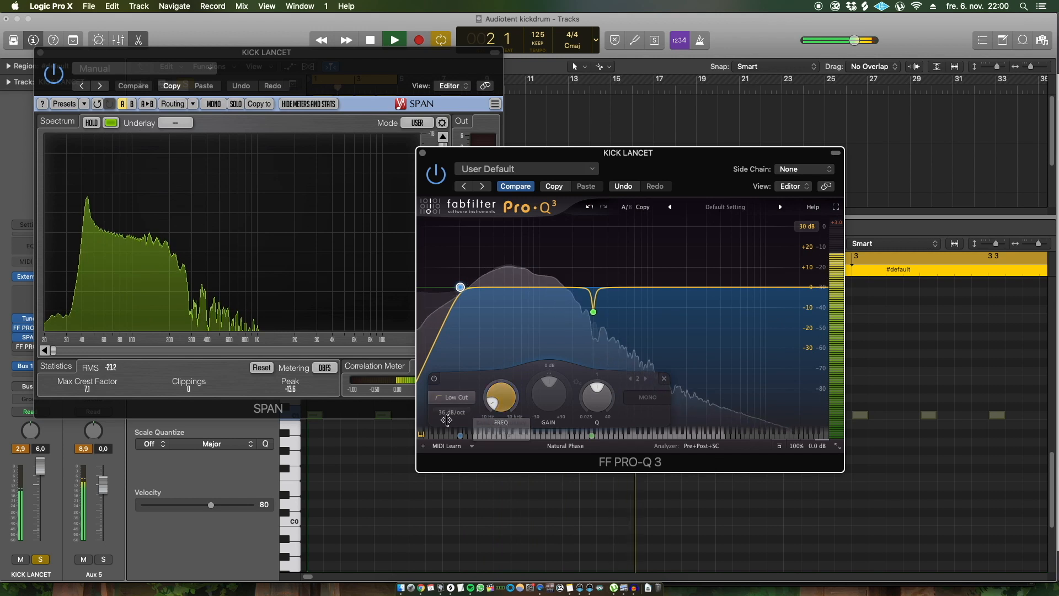
pyautogui.click(452, 413)
pyautogui.click(457, 498)
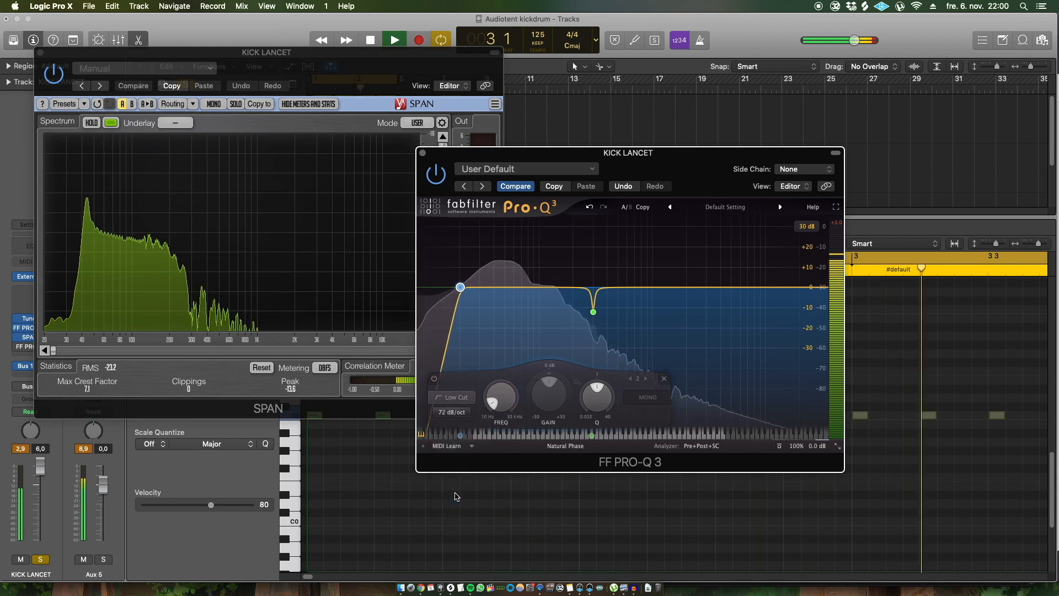
pyautogui.moveTo(498, 401); pyautogui.dragTo(502, 395)
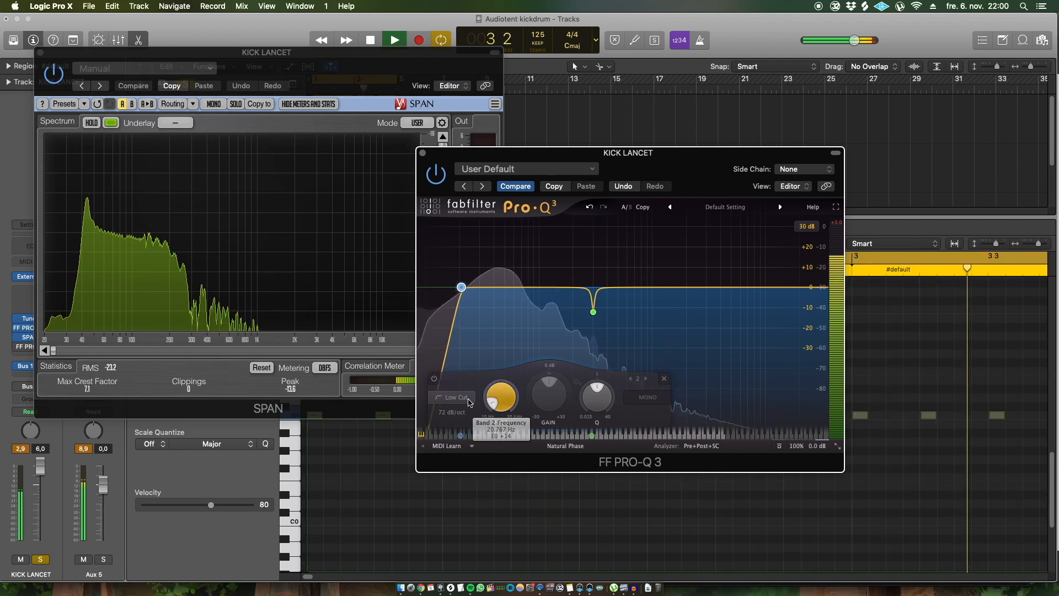
# Compare the kick with the low cut bypassed and enabled, lower its frequency to about 18.8 Hz and stop playback.
pyautogui.click(434, 379)
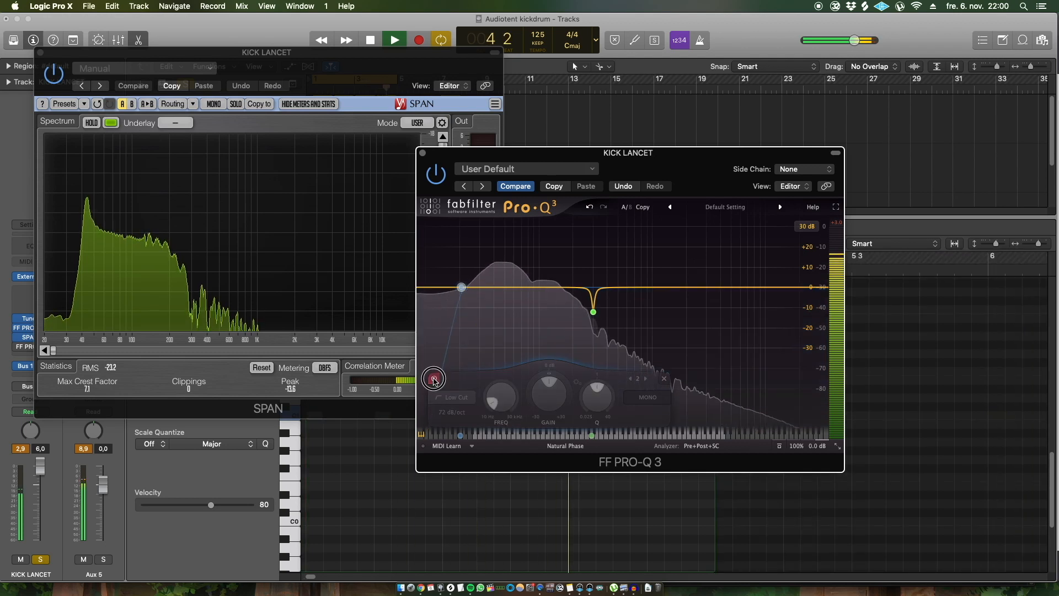
pyautogui.click(434, 379)
pyautogui.moveTo(499, 401); pyautogui.dragTo(496, 406)
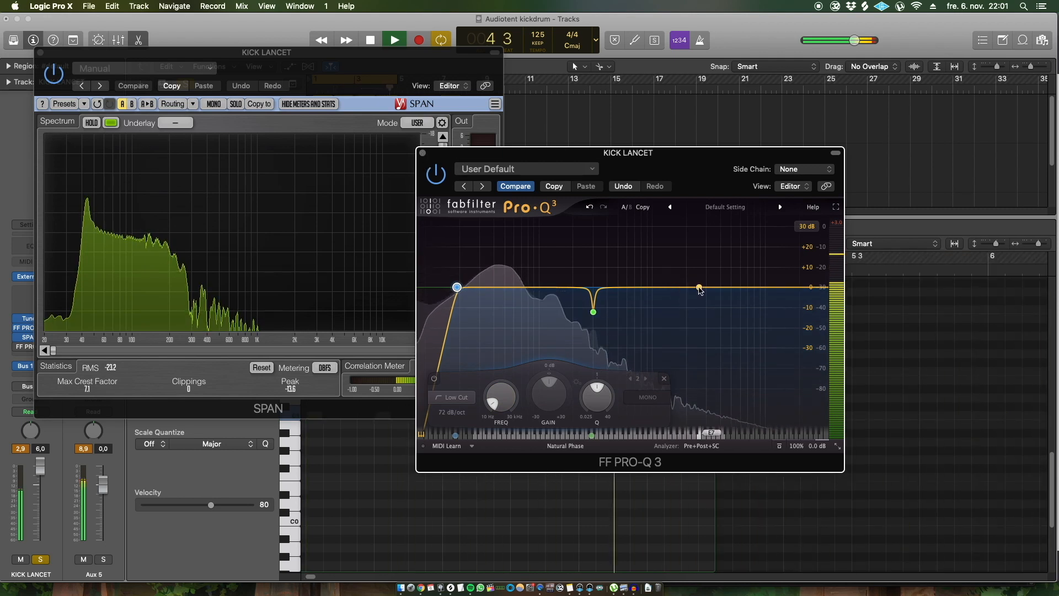
pyautogui.press('space')
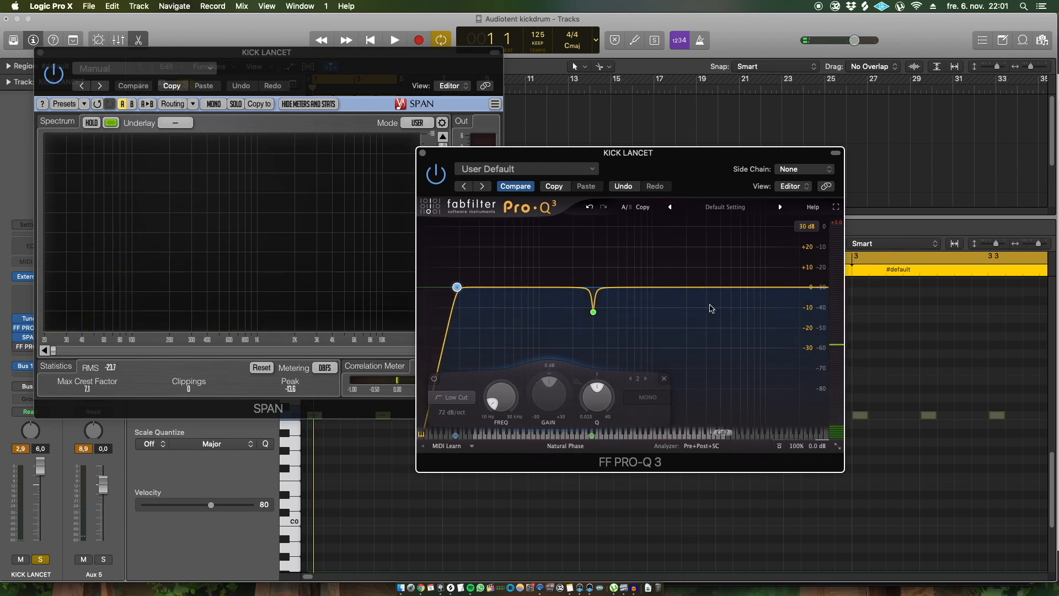
# Add a bell boost of about 24 dB at about 10.1 kHz to the kick's EQ and play it back.
pyautogui.moveTo(704, 290); pyautogui.dragTo(763, 241)
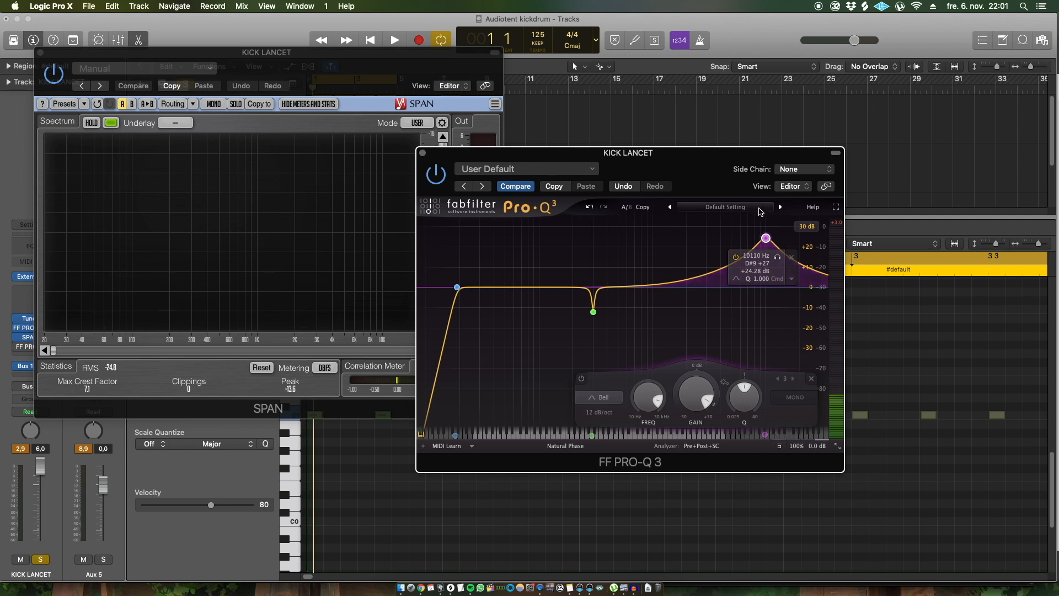
pyautogui.moveTo(704, 162); pyautogui.dragTo(731, 145)
pyautogui.press('space')
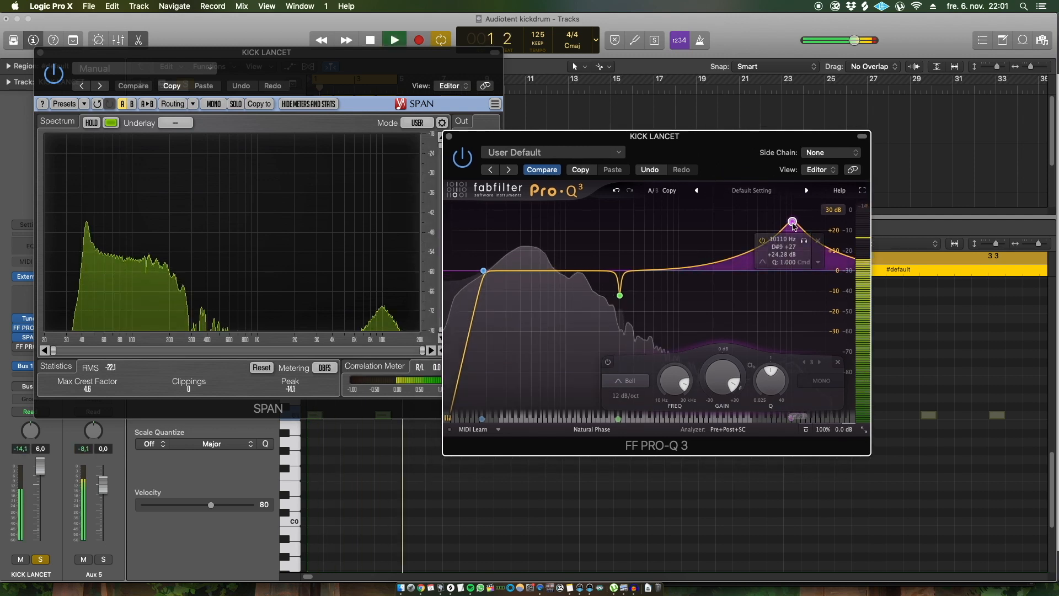
# Reduce the high bell to about +3.6 dB near 9.6 kHz, bypass it, and close the EQ and SPAN after stopping playback.
pyautogui.moveTo(794, 225); pyautogui.dragTo(788, 268)
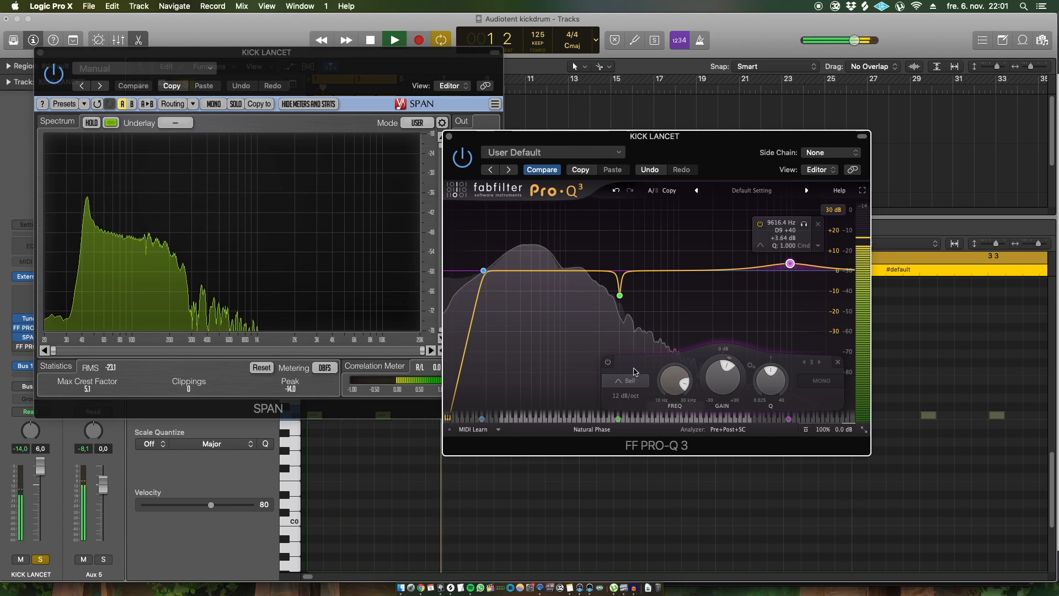
pyautogui.press('space')
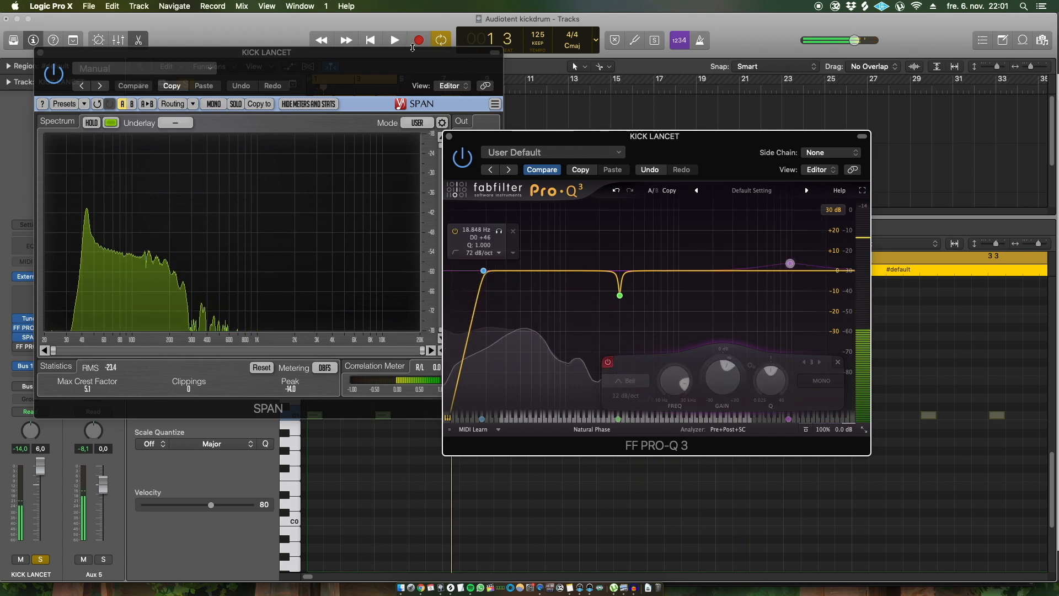
pyautogui.click(448, 137)
pyautogui.click(40, 53)
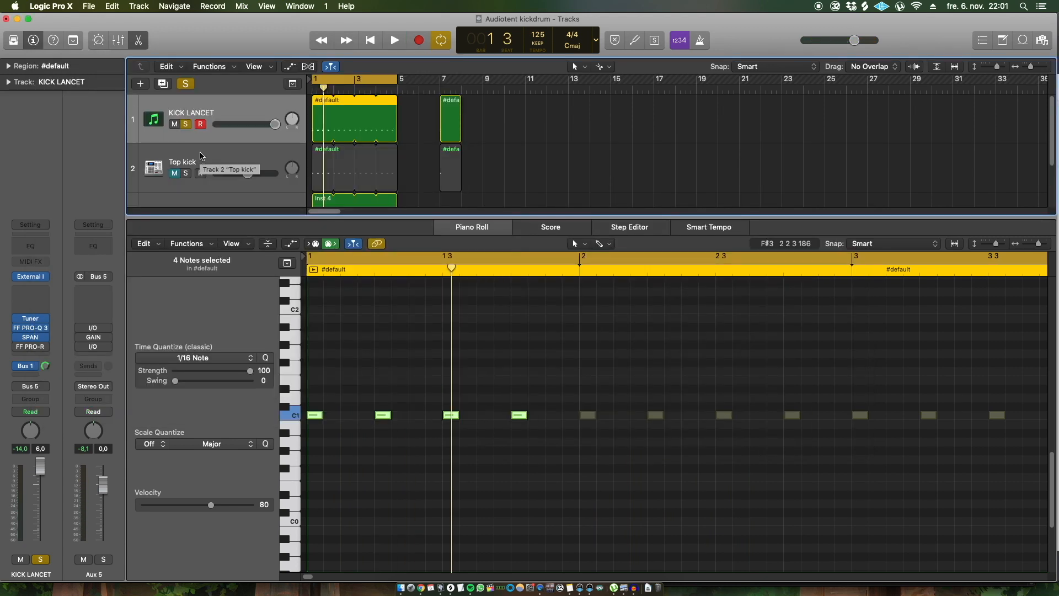
# Solo the Top kick track and open its Ultrabeat instrument, moving the window clear of the track headers.
pyautogui.click(210, 152)
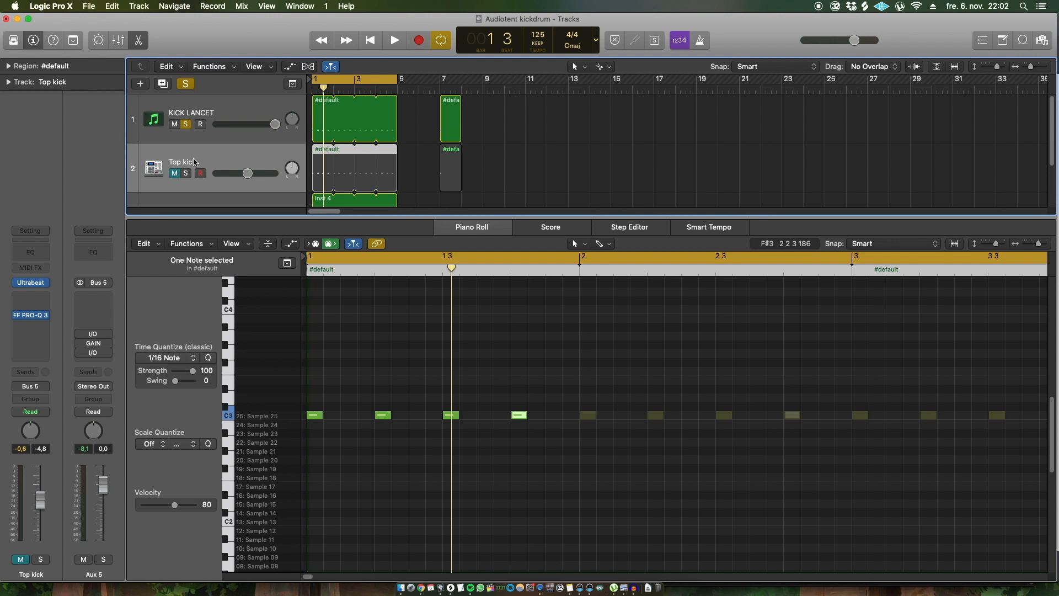
pyautogui.click(185, 174)
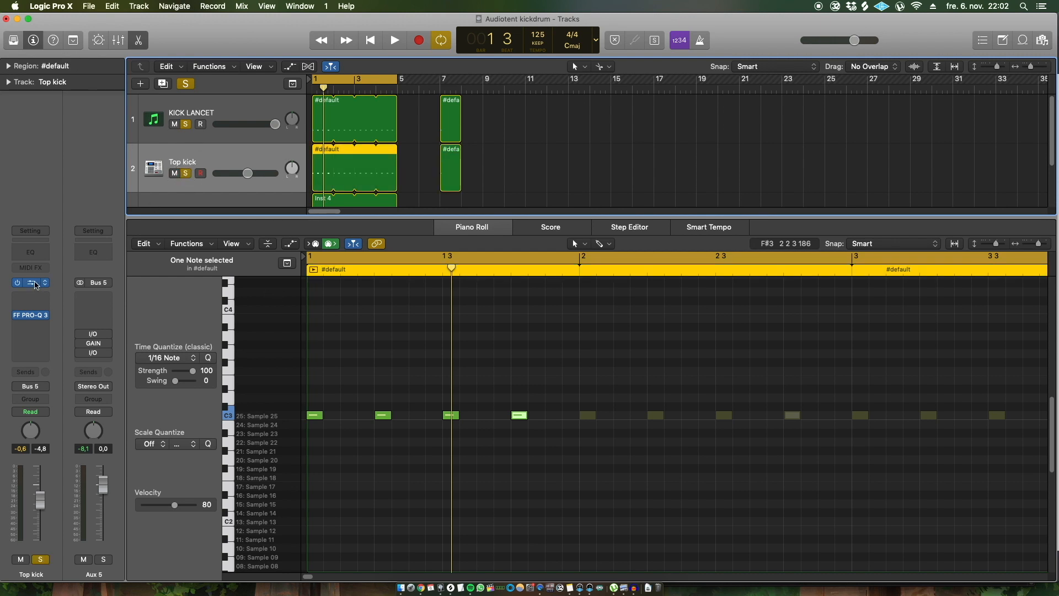
pyautogui.click(33, 285)
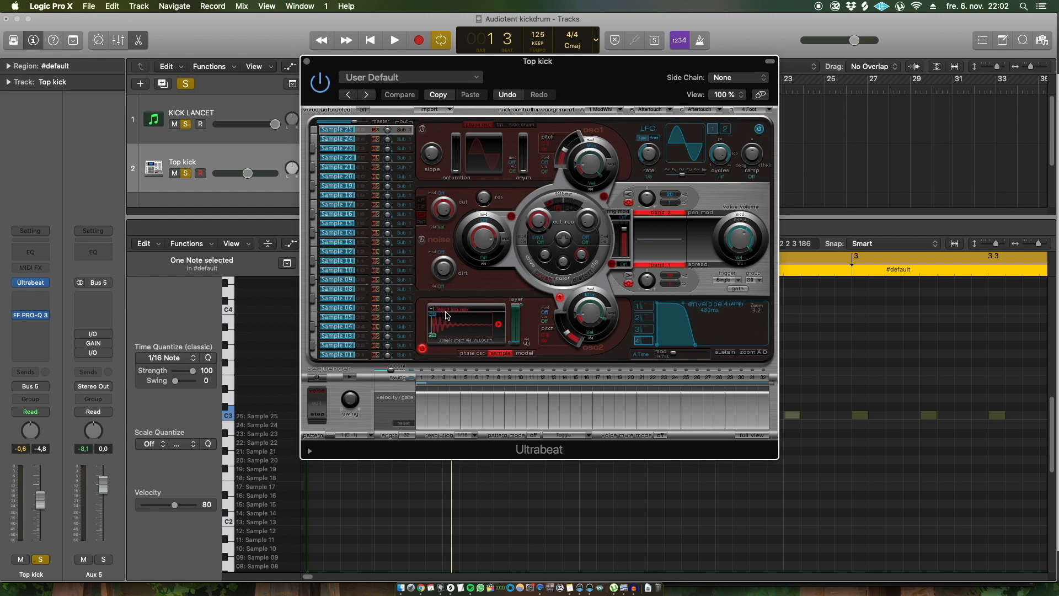
pyautogui.moveTo(336, 76); pyautogui.dragTo(441, 145)
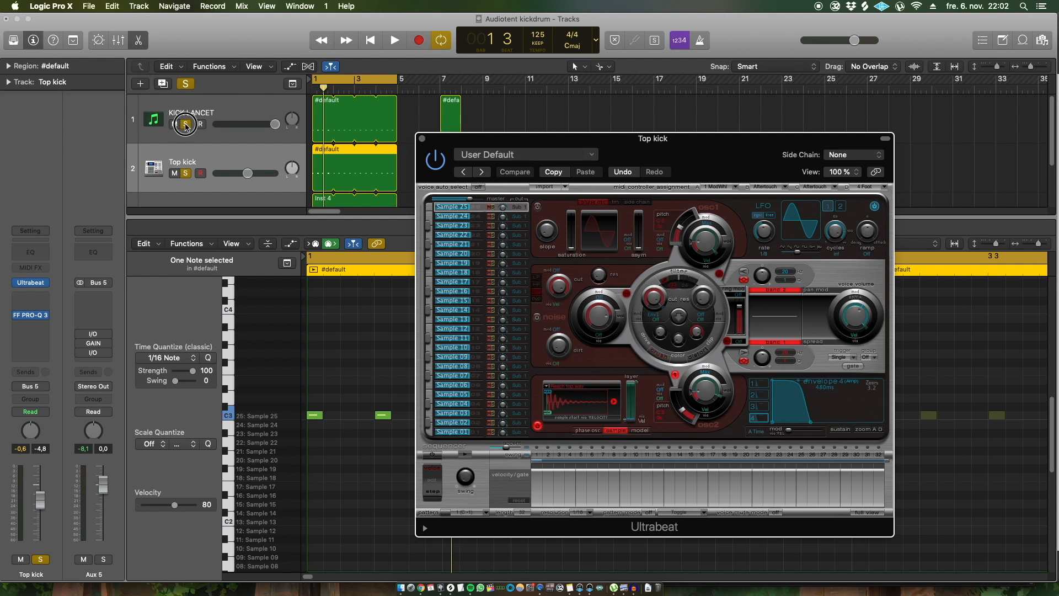
# Remove the solo from KICK LANCET and open the Top kick's Pro-Q 3 to examine its spectrum during playback.
pyautogui.click(186, 124)
pyautogui.click(31, 316)
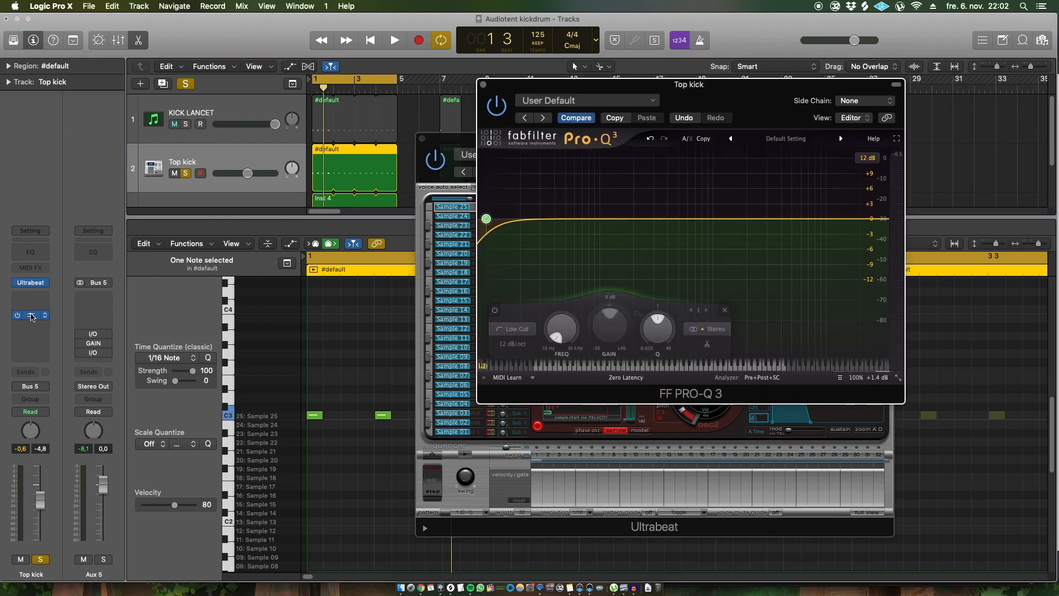
pyautogui.press('space')
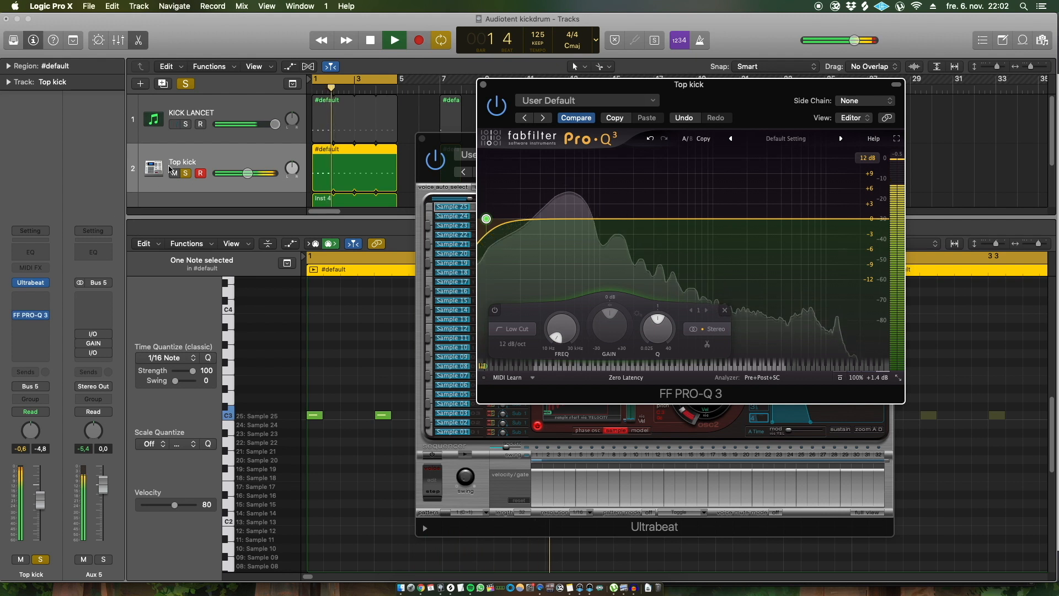
# Take the sub bass out of solo and raise the Top kick EQ's low cut to about 41 Hz.
pyautogui.scroll(-2, 180, 182)
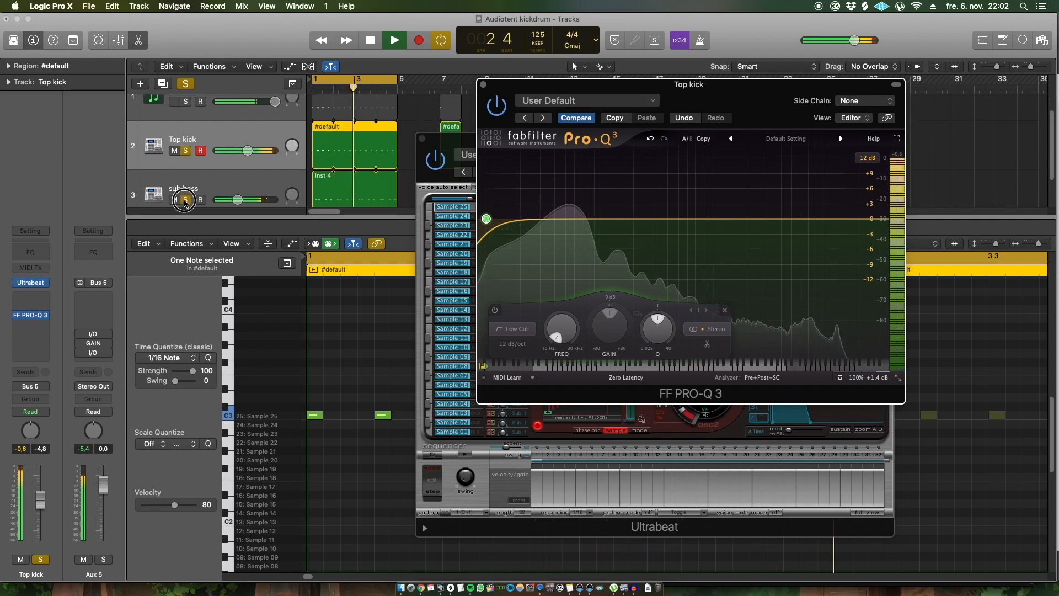
pyautogui.click(185, 201)
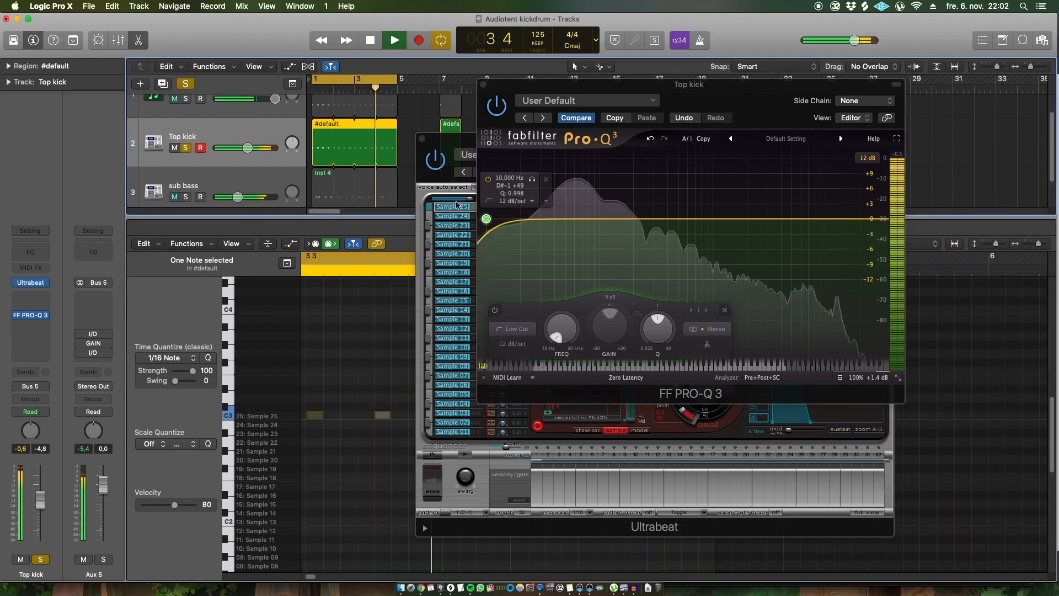
pyautogui.moveTo(566, 332); pyautogui.dragTo(572, 257)
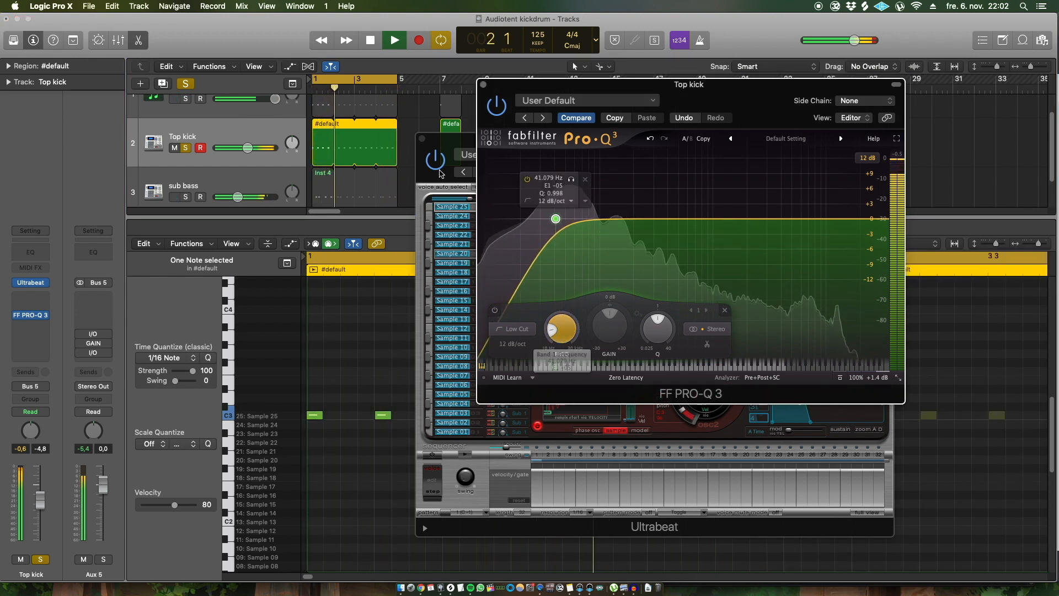
# Solo KICK LANCET alongside the Top kick and raise the Top kick's low cut to about 970 Hz during playback.
pyautogui.scroll(1, 186, 126)
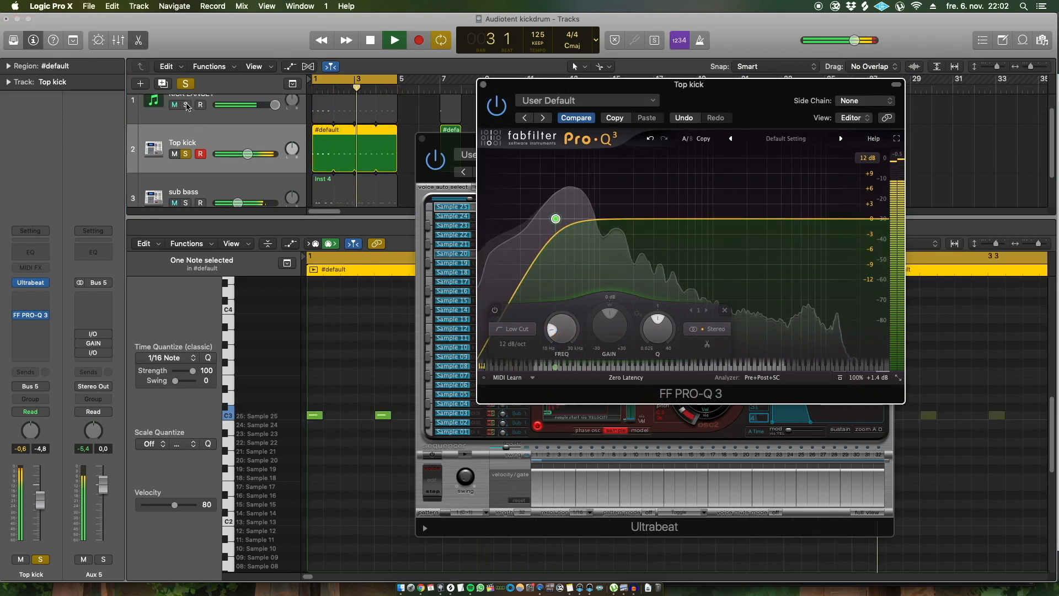
pyautogui.click(186, 105)
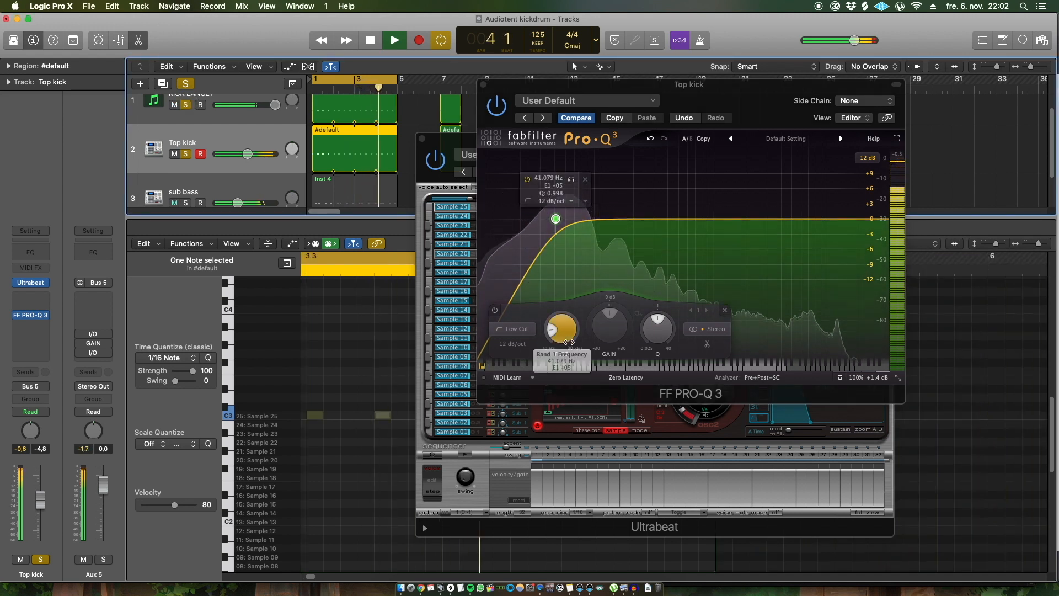
pyautogui.moveTo(563, 337); pyautogui.dragTo(591, 182)
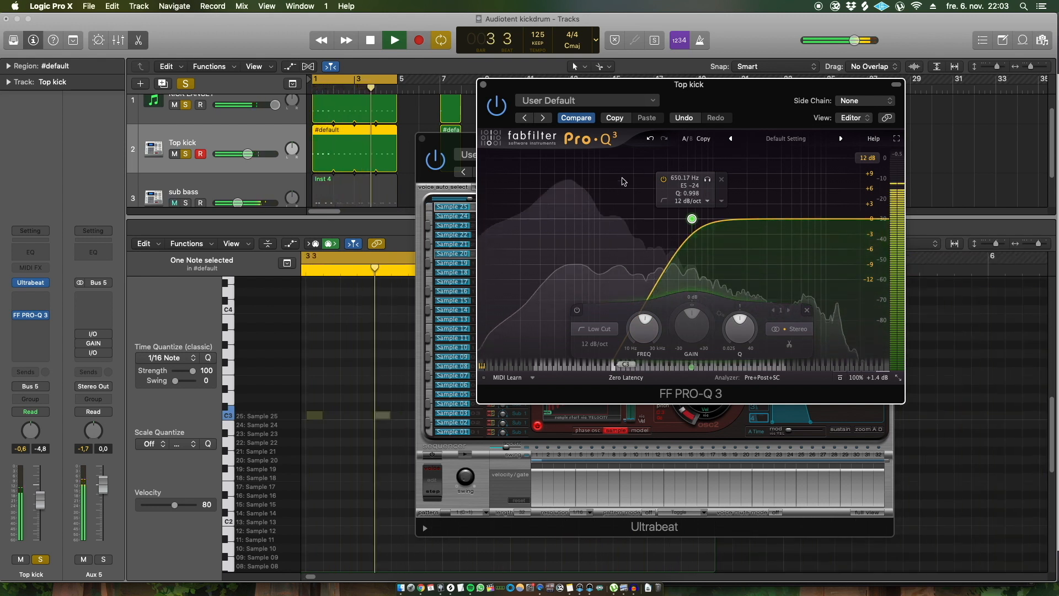
pyautogui.moveTo(641, 334); pyautogui.dragTo(651, 305)
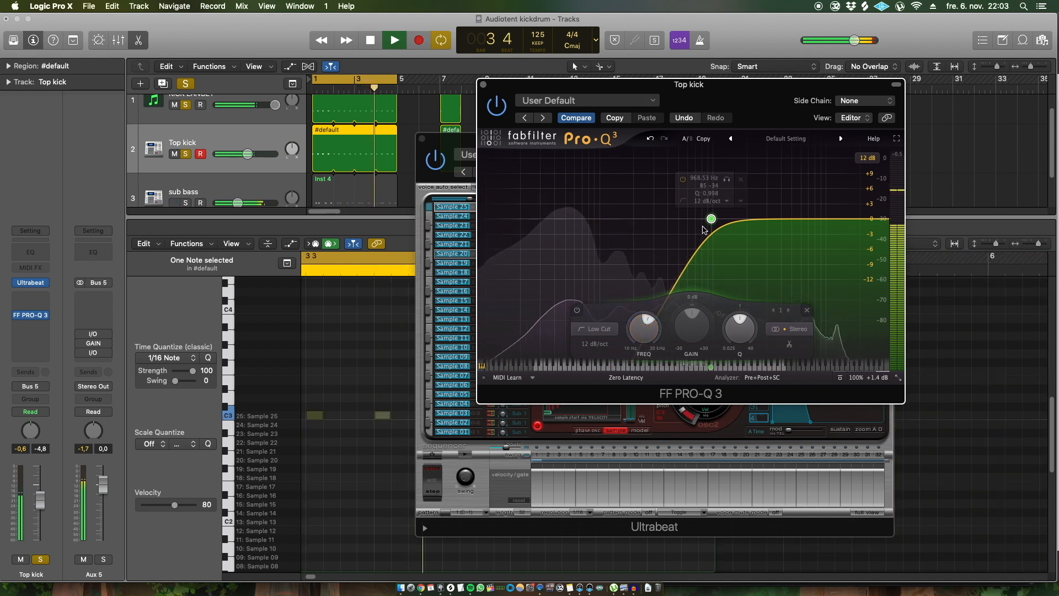
# Stop playback and close the Top kick's Pro-Q 3 and Ultrabeat windows.
pyautogui.press('space')
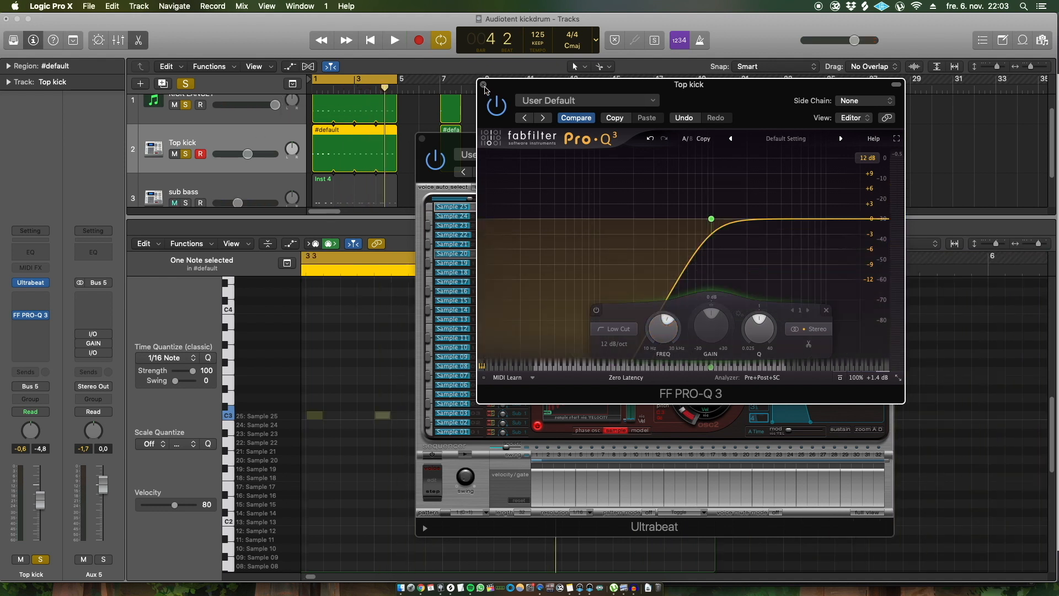
pyautogui.click(484, 85)
pyautogui.click(422, 139)
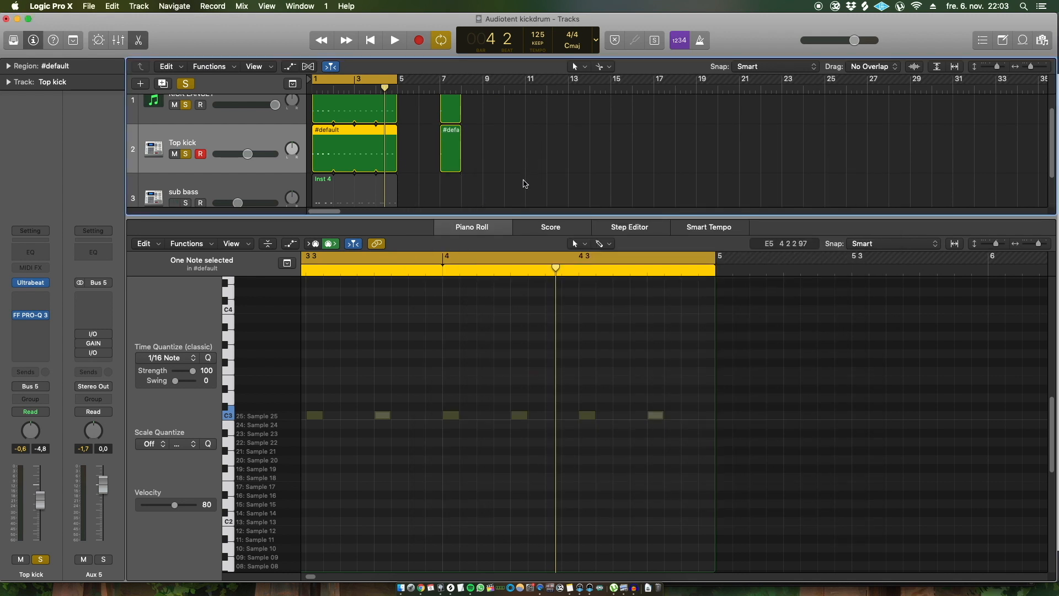
# Open KICK LANCET's Pro-Q 3 and, during playback, add a 24 dB/oct high cut at about 1.5 kHz.
pyautogui.click(223, 102)
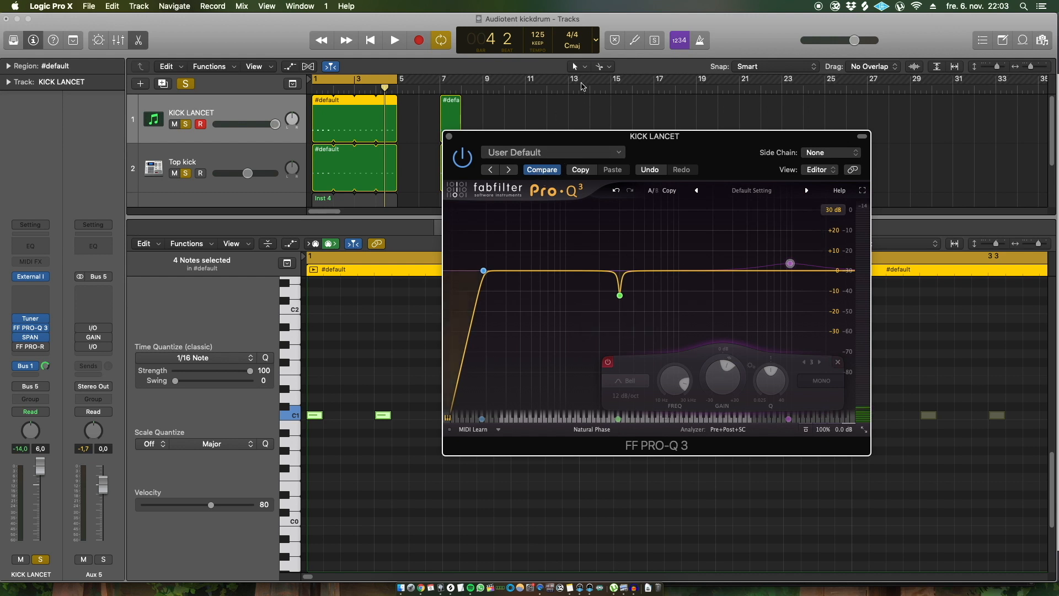
pyautogui.press('space')
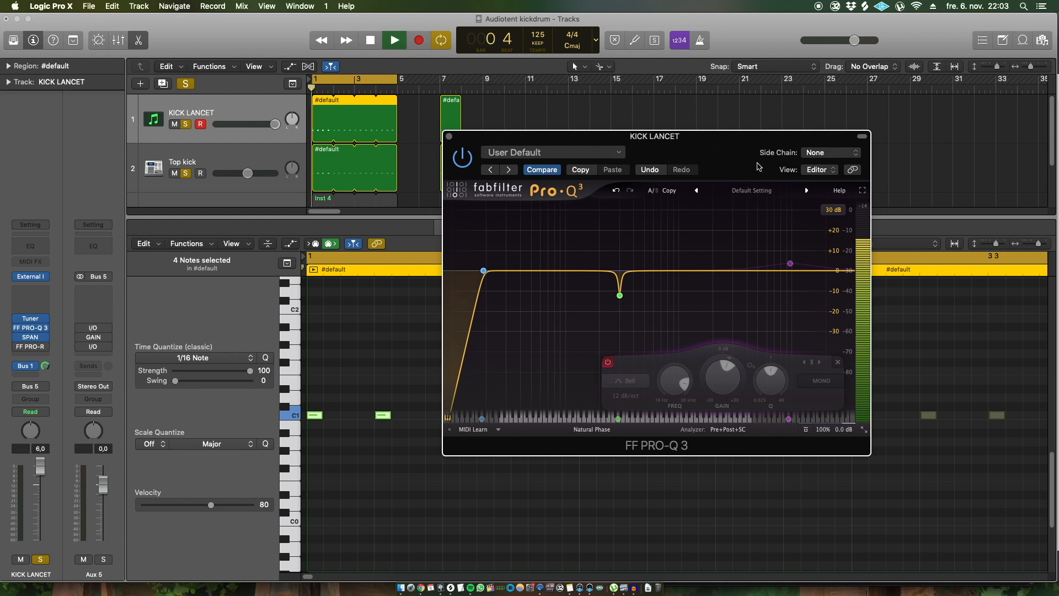
pyautogui.click(846, 270)
pyautogui.click(626, 396)
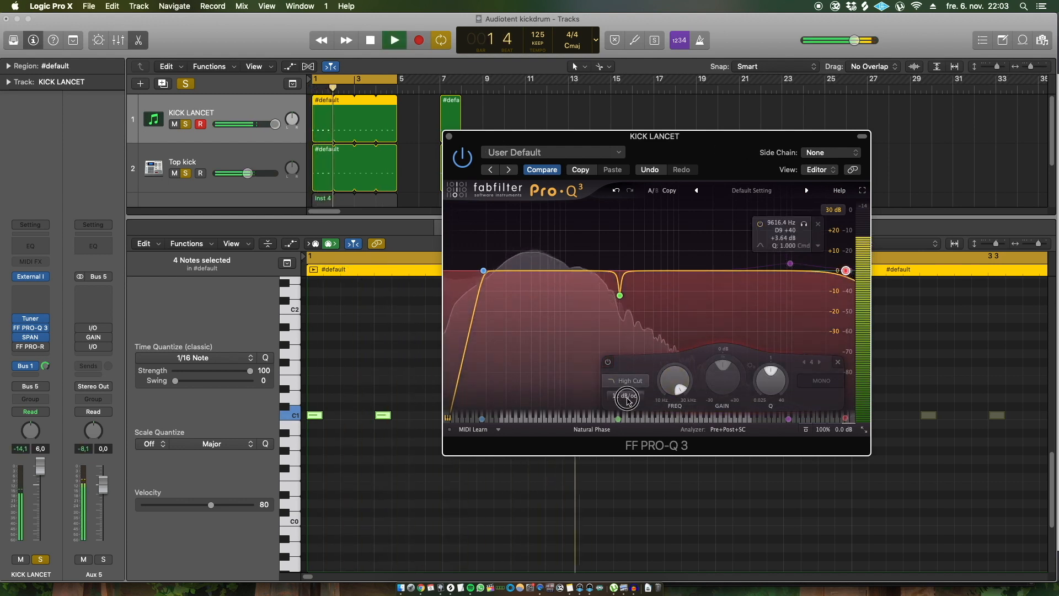
pyautogui.click(622, 441)
pyautogui.moveTo(676, 382); pyautogui.dragTo(657, 511)
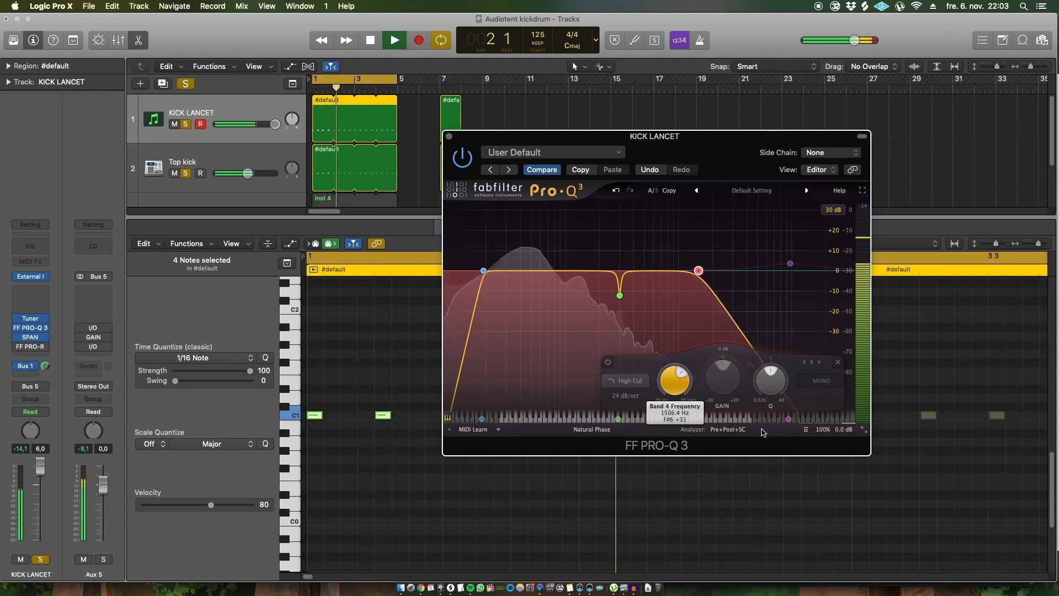
# Soften the high cut by lowering its Q, compare it against bypass, and nudge its frequency slightly higher.
pyautogui.moveTo(770, 379); pyautogui.dragTo(771, 403)
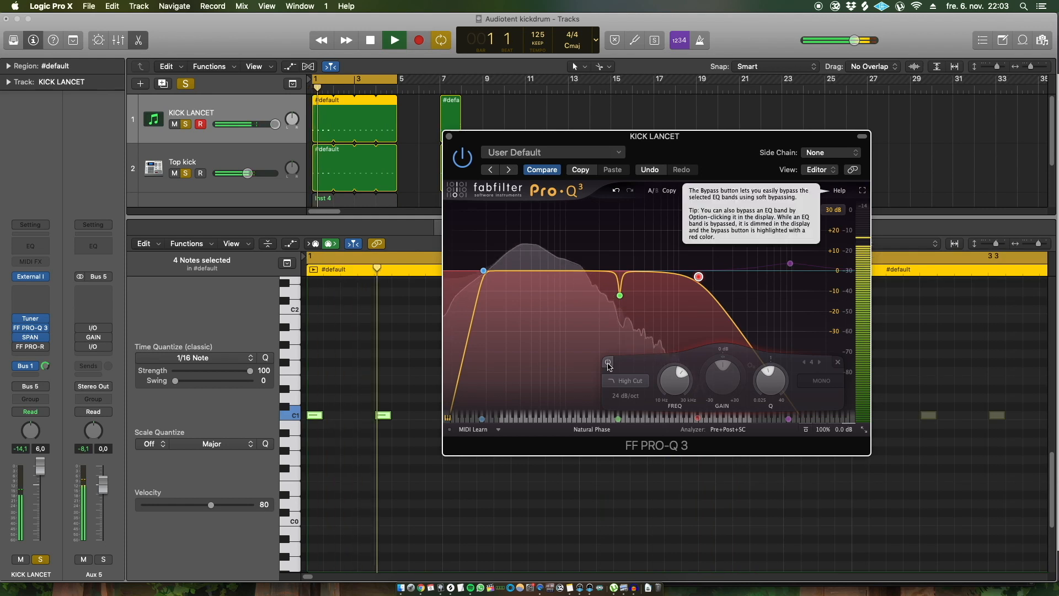
pyautogui.click(609, 364)
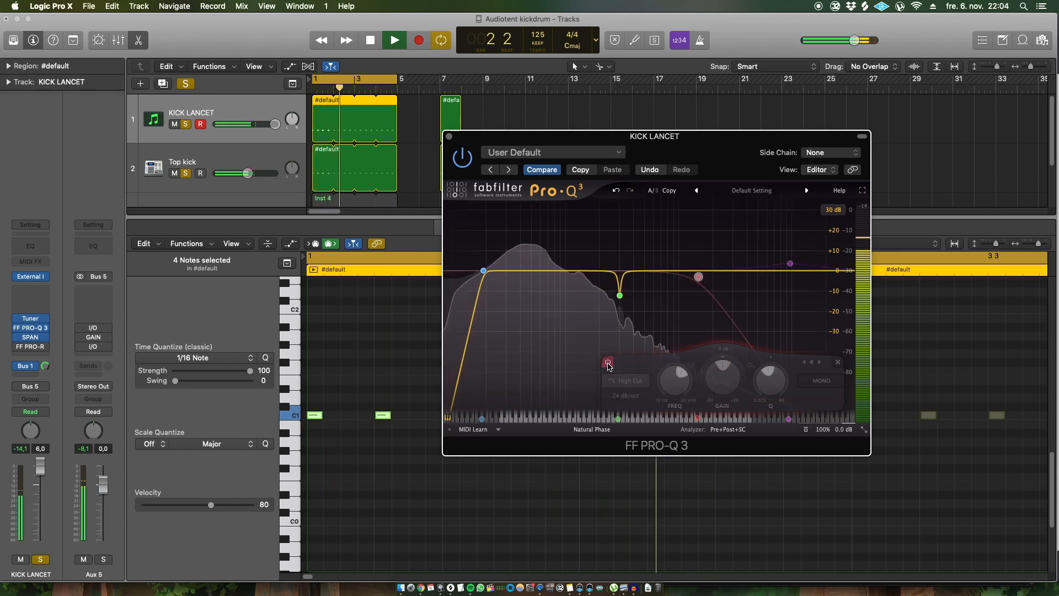
pyautogui.click(609, 365)
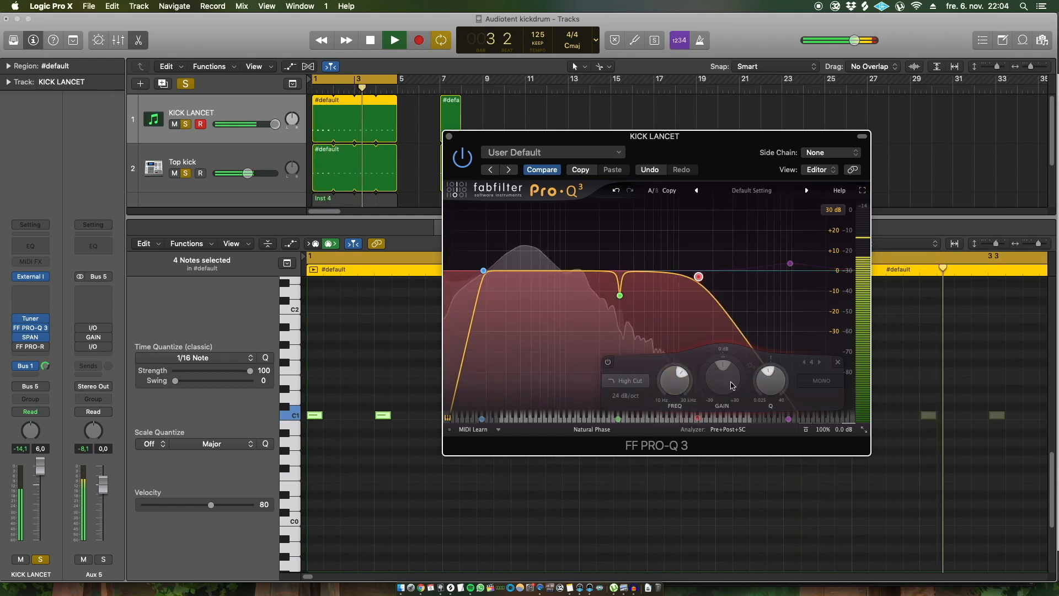
pyautogui.moveTo(681, 382); pyautogui.dragTo(683, 378)
pyautogui.moveTo(763, 380); pyautogui.dragTo(765, 401)
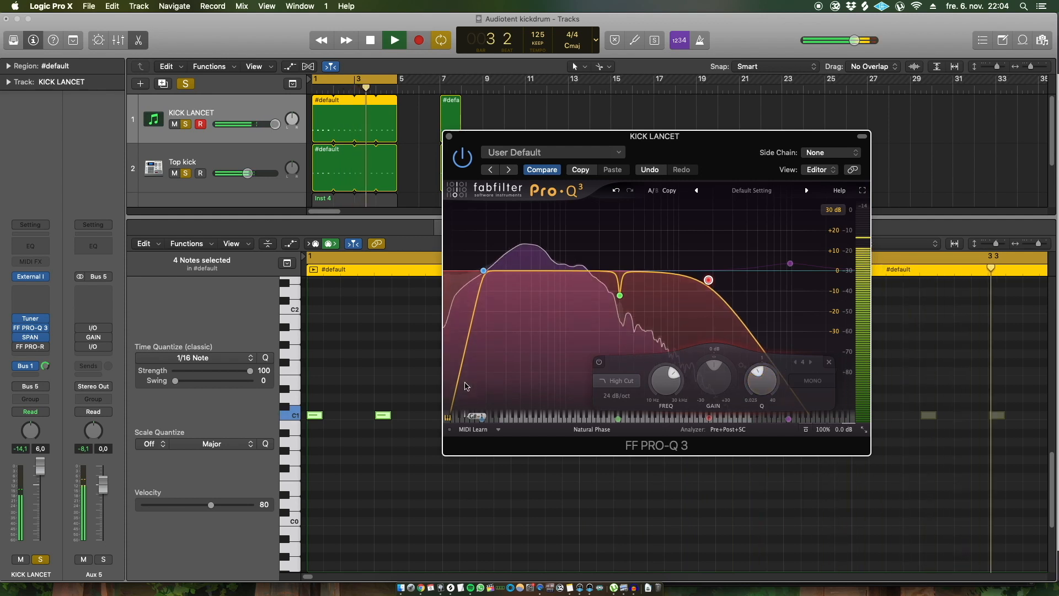
# Compare the kick with the high cut bypassed and active, and close the EQ after stopping playback.
pyautogui.moveTo(485, 367)
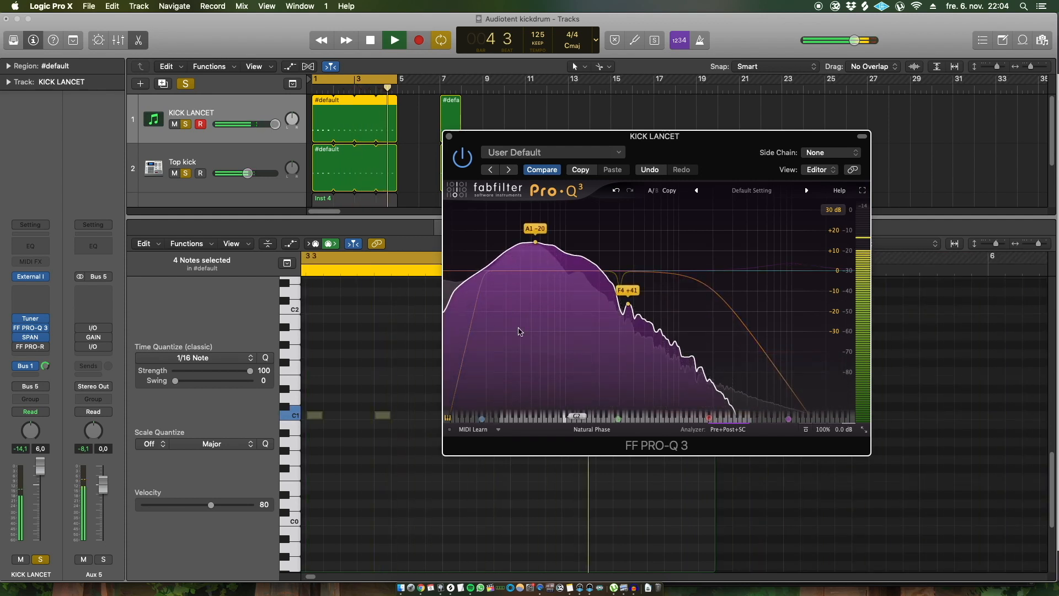
pyautogui.click(594, 363)
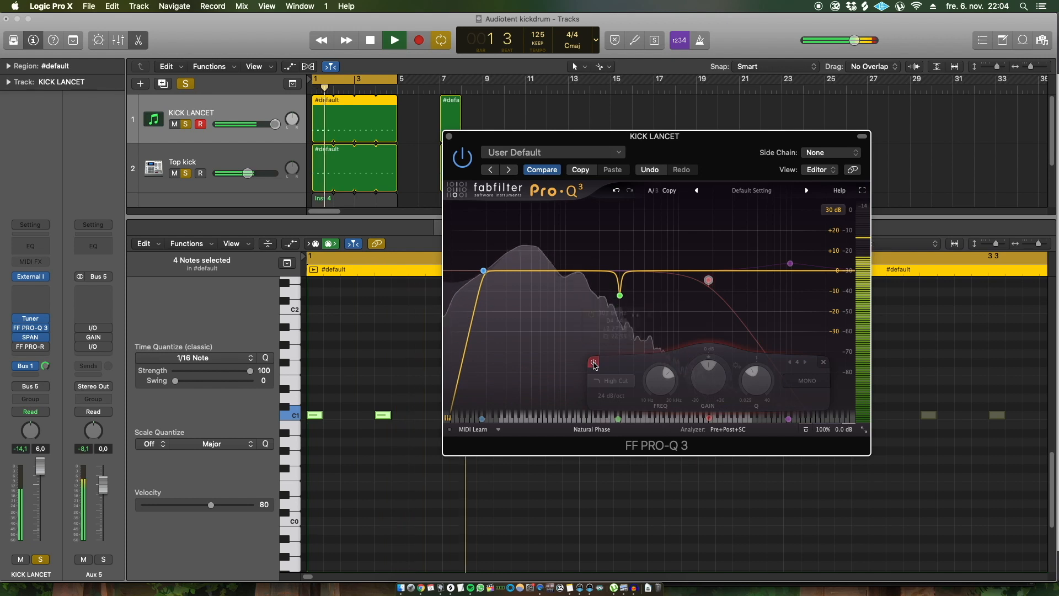
pyautogui.click(594, 363)
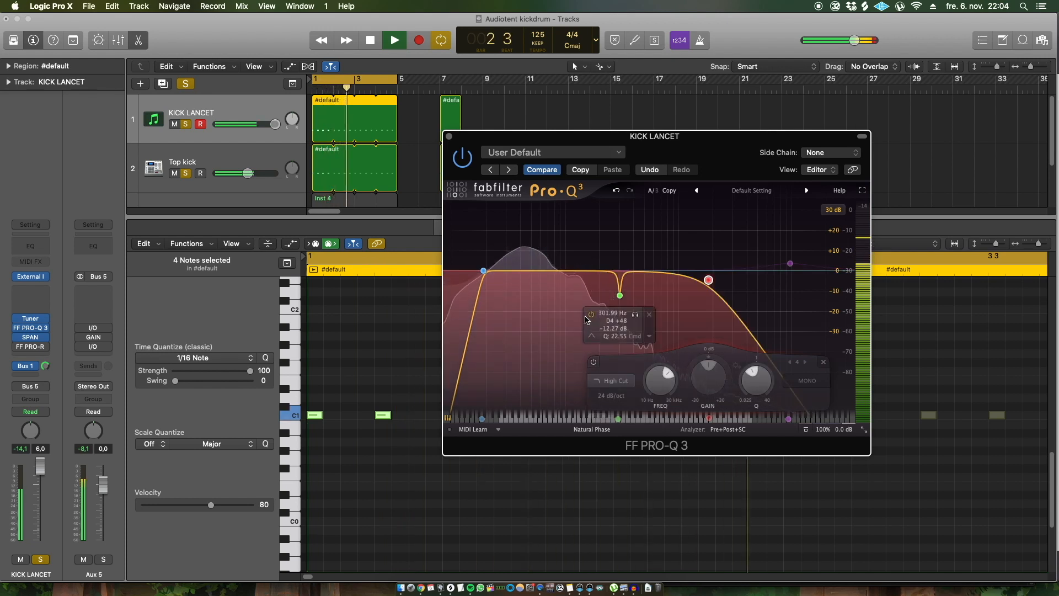
pyautogui.press('space')
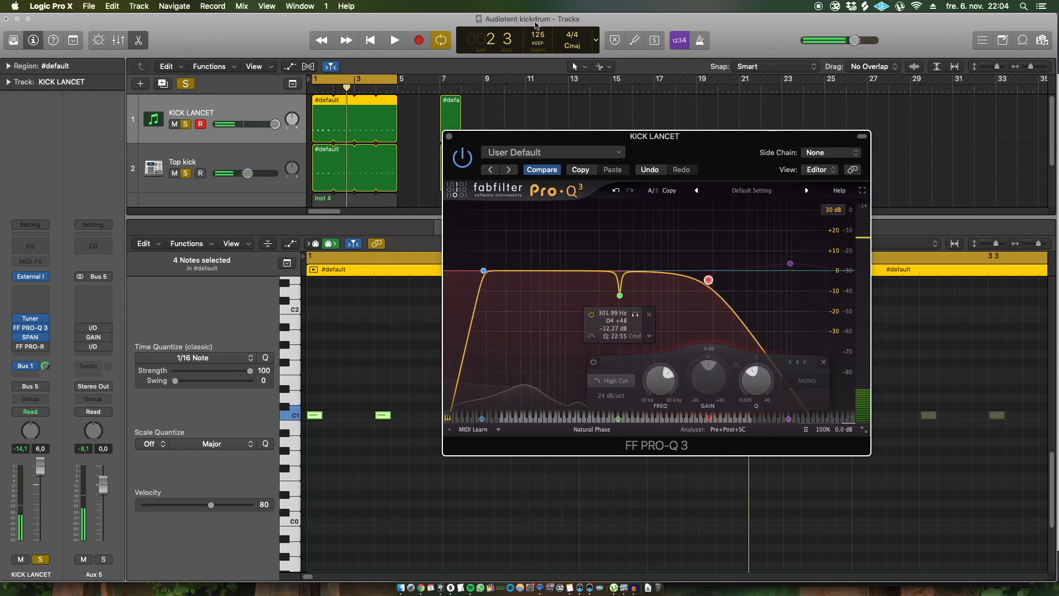
pyautogui.click(449, 137)
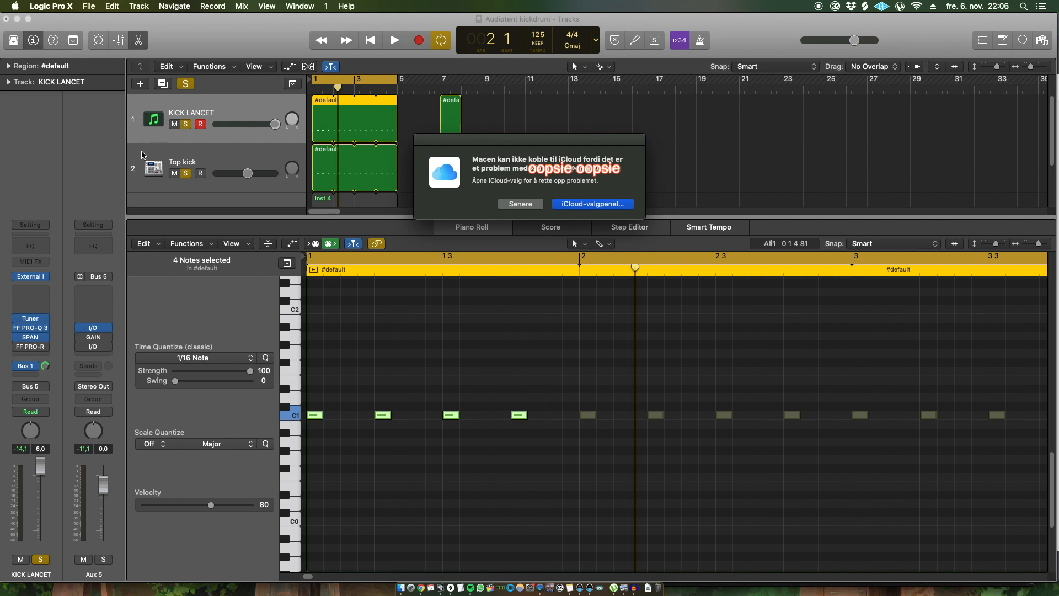
# Postpone the iCloud alert, deselect the regions, and play back the two soloed kick layers together.
pyautogui.click(531, 203)
pyautogui.click(622, 166)
pyautogui.press('space')
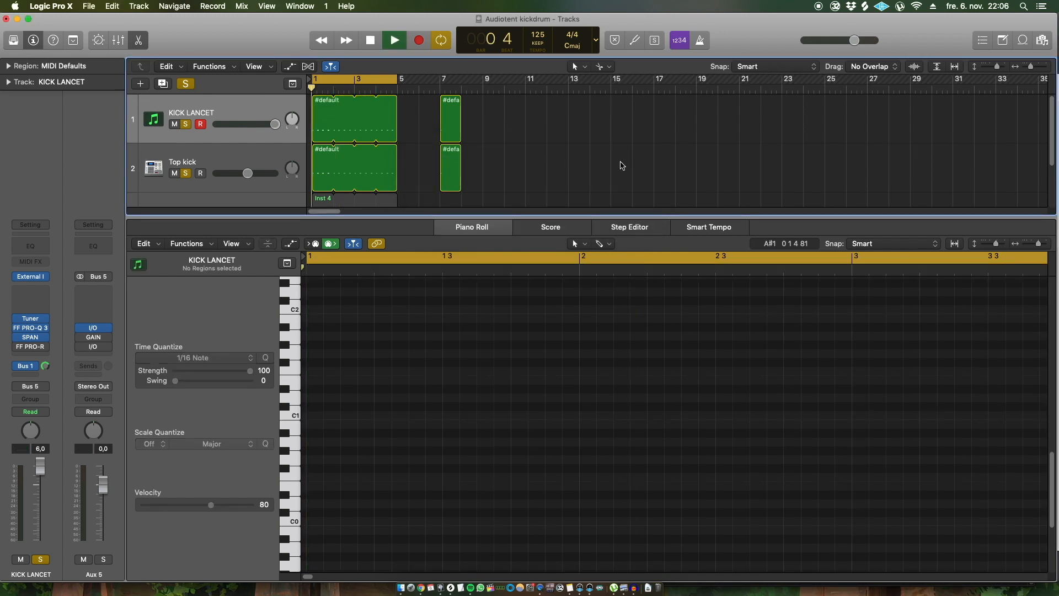
pyautogui.press('space')
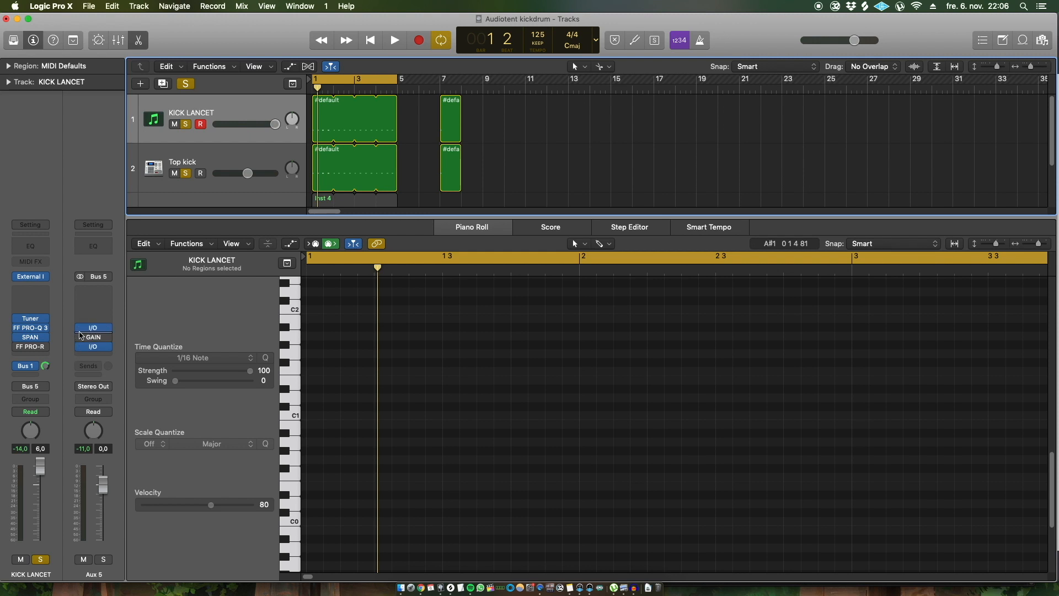
# Set the GAIN plug-in on Aux 5 to 0.7 dB during playback, stop playback, and close the plug-in.
pyautogui.click(92, 338)
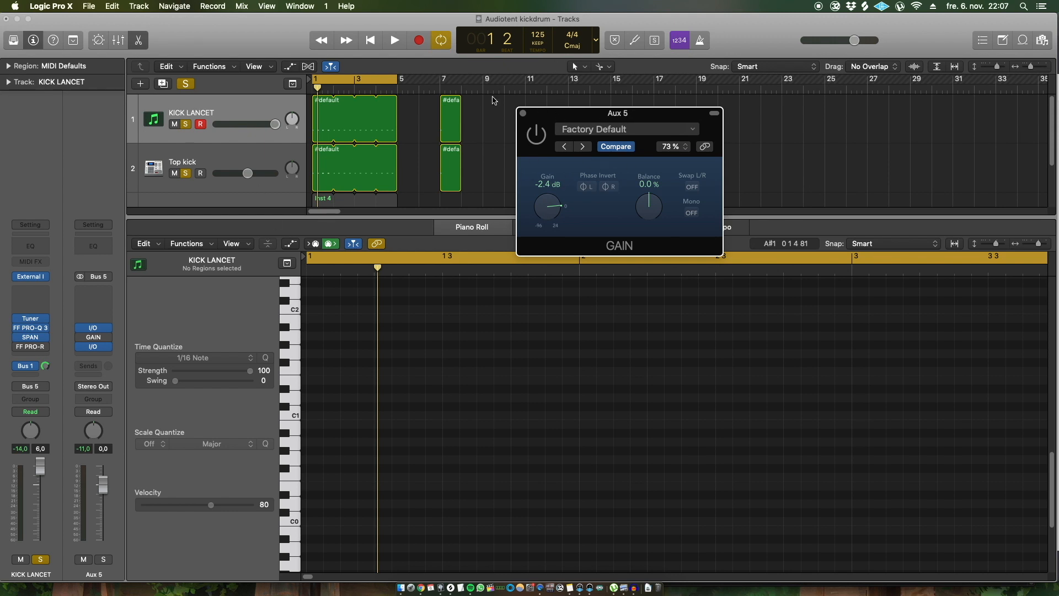
pyautogui.press('space')
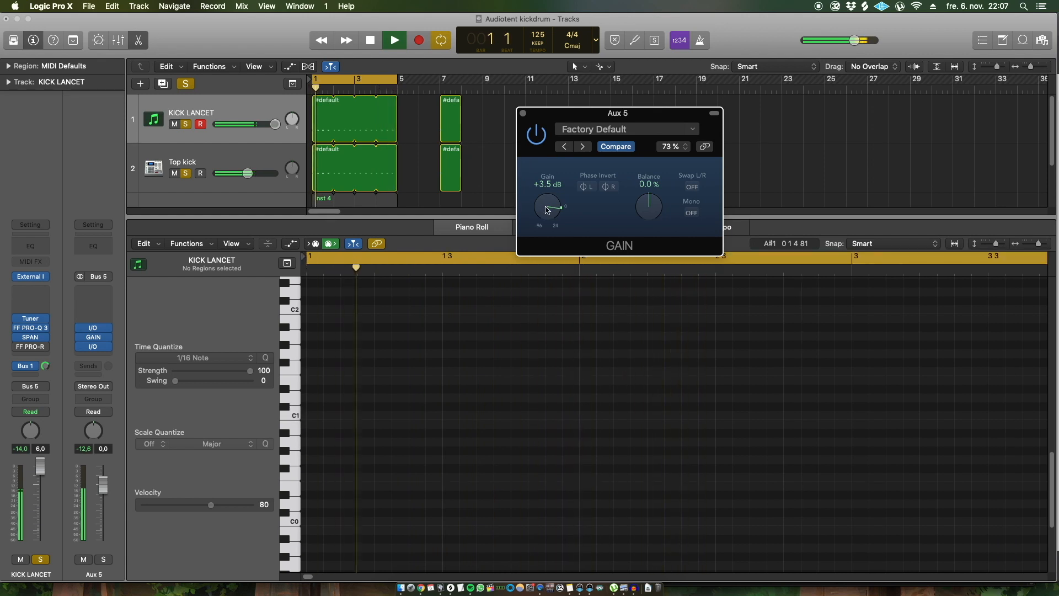
pyautogui.moveTo(544, 208); pyautogui.dragTo(541, 214)
pyautogui.moveTo(585, 114); pyautogui.dragTo(631, 179)
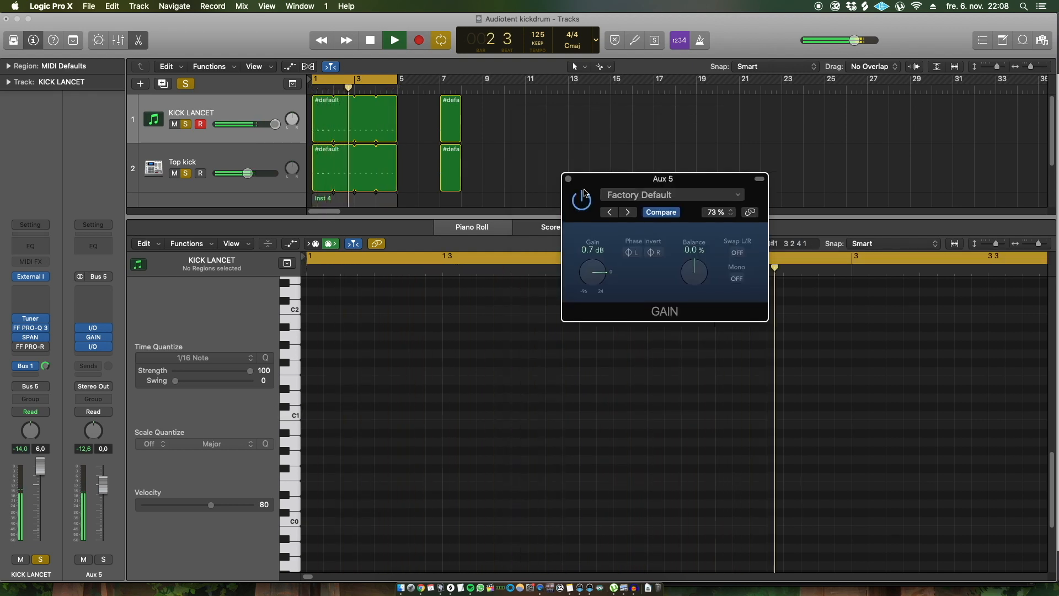
pyautogui.press('space')
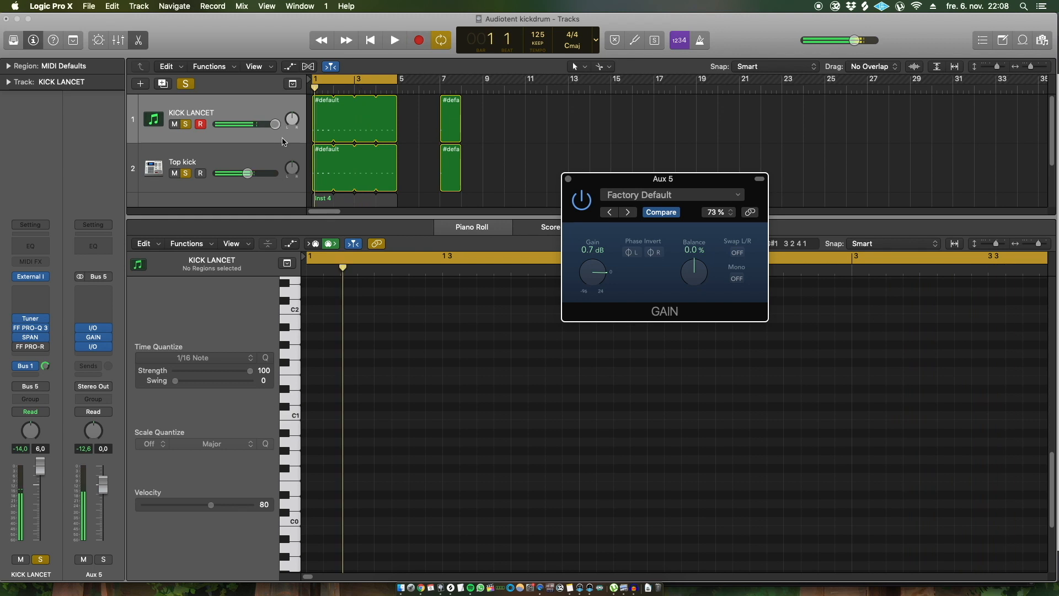
pyautogui.click(568, 180)
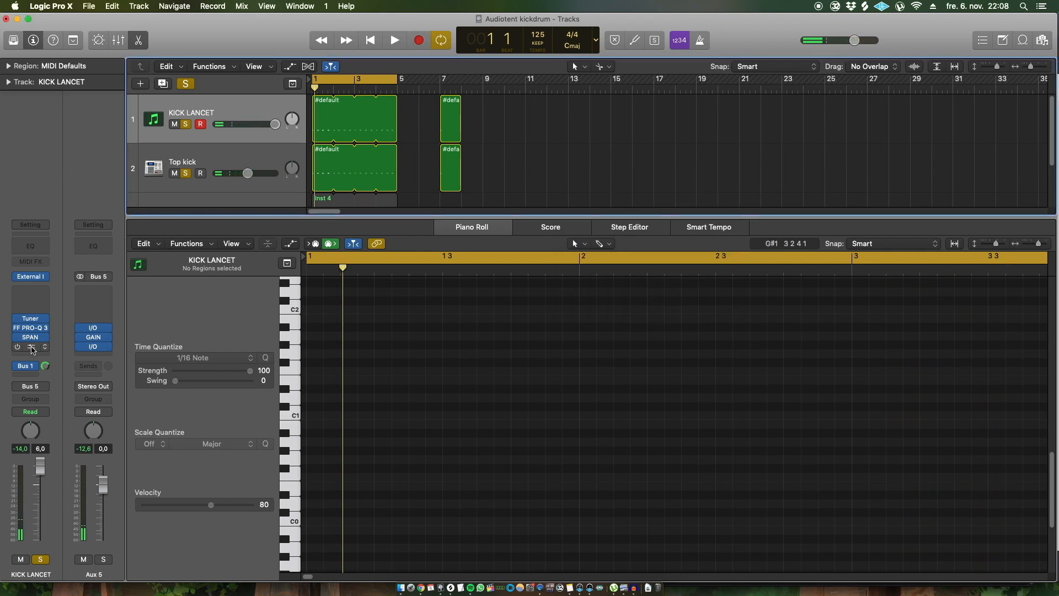
# Insert a stereo FF PRO-Q 3 after the last I/O on Aux 5 and move its window clear of the tracks.
pyautogui.click(96, 356)
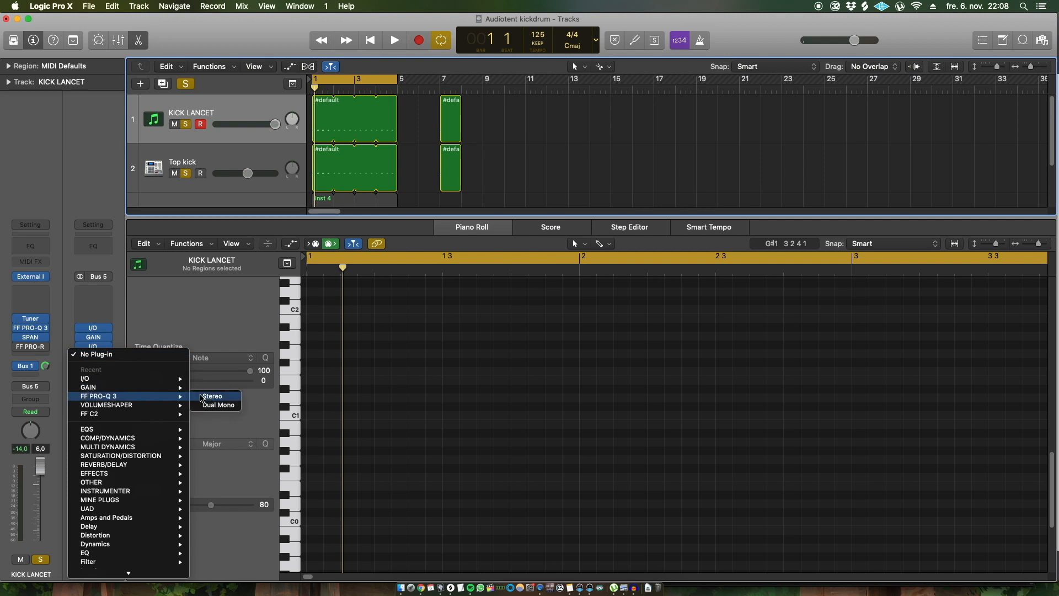
pyautogui.click(210, 396)
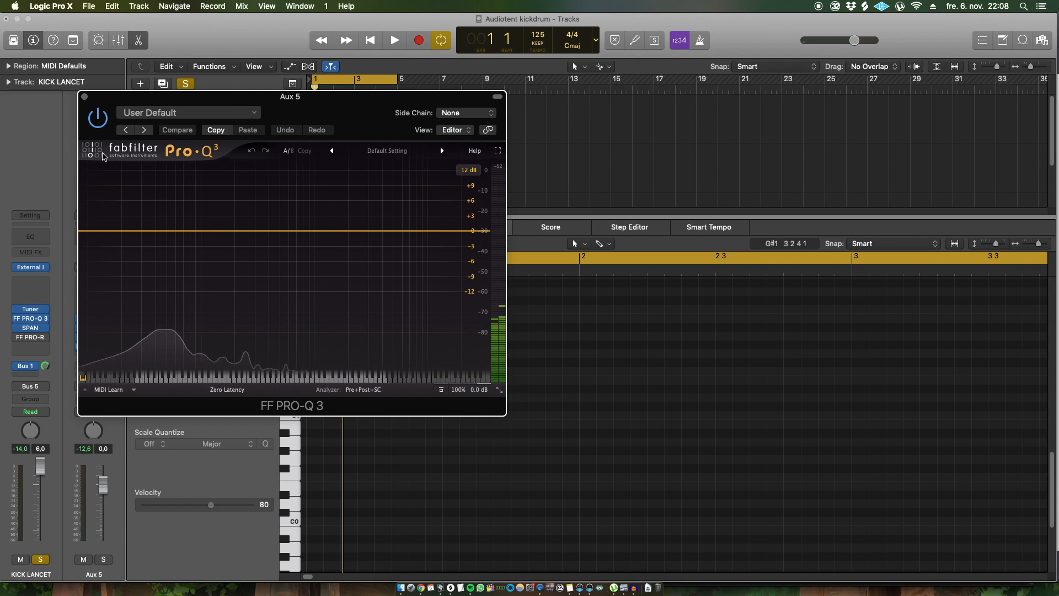
pyautogui.moveTo(341, 124); pyautogui.dragTo(534, 240)
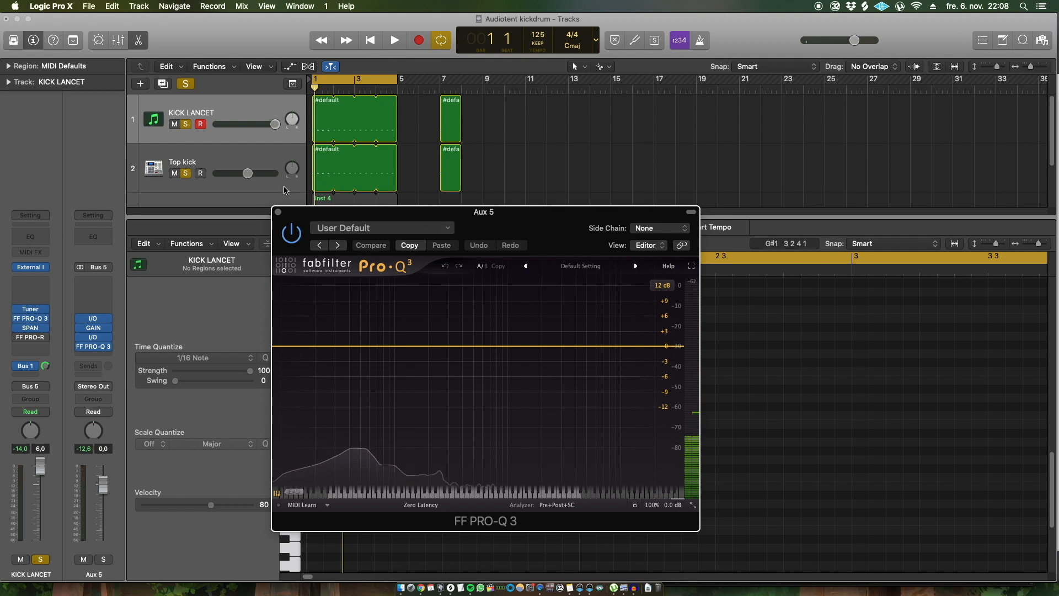
pyautogui.moveTo(506, 221); pyautogui.dragTo(629, 267)
# Play the kick layers to examine their combined spectrum on Aux 5, and close the Pro-Q 3 after stopping.
pyautogui.press('space')
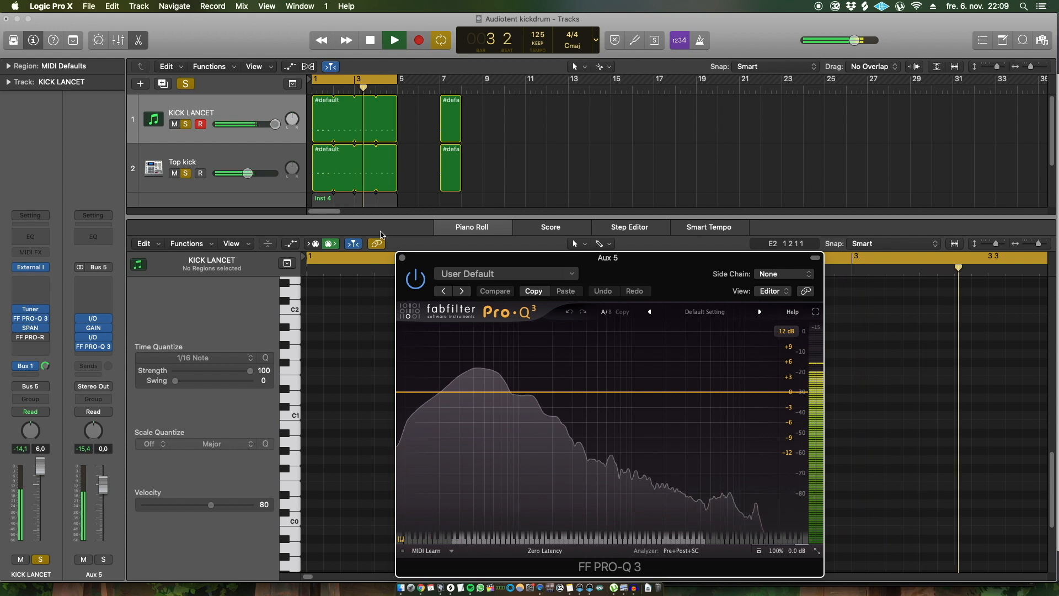
pyautogui.press('space')
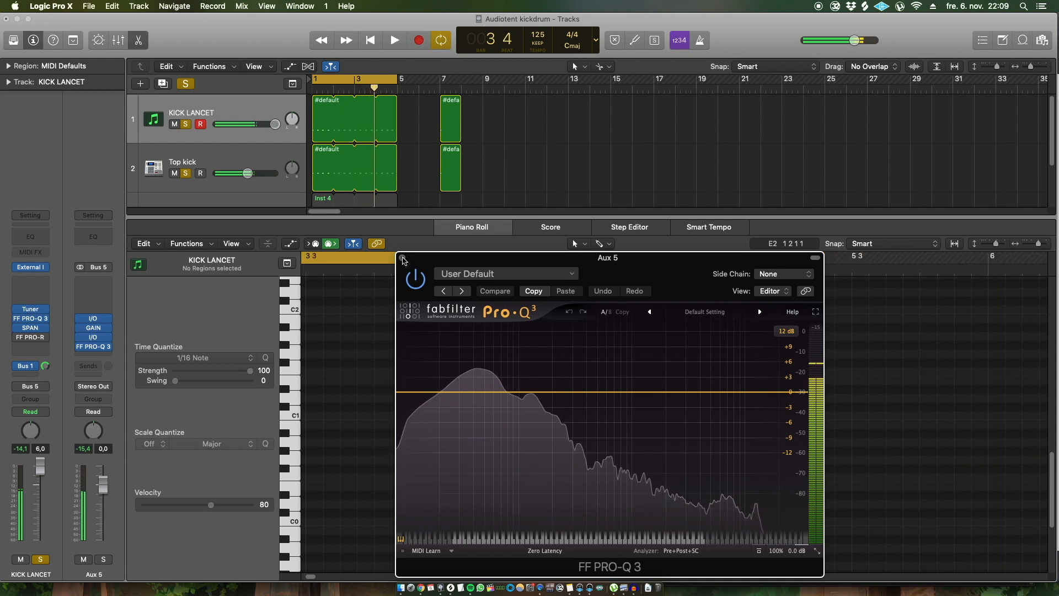
pyautogui.click(403, 258)
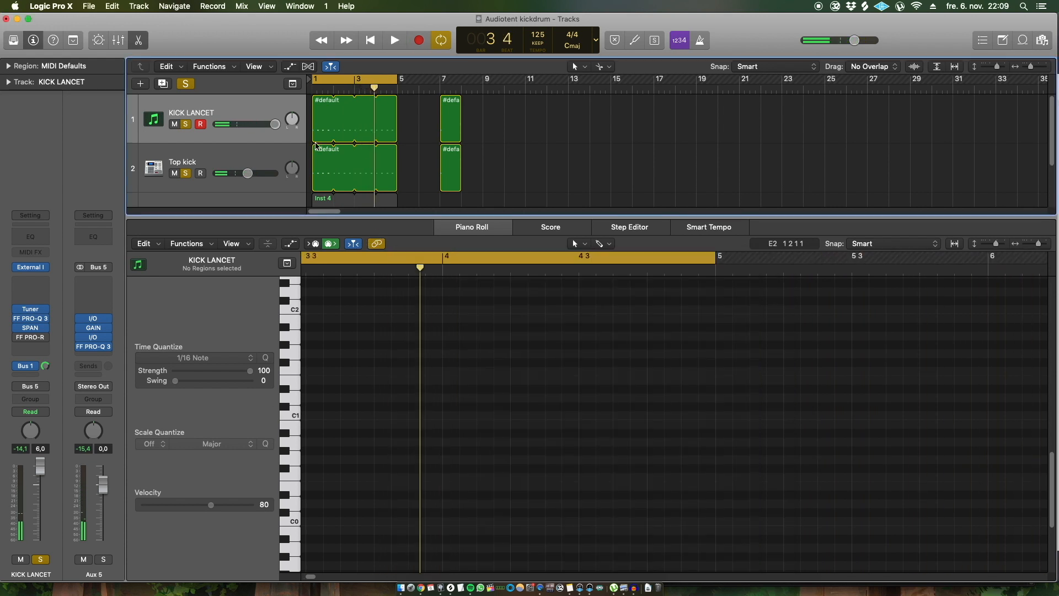
# Set the cycle range from bar 7 to bar 8, around the short kick regions on both tracks.
pyautogui.click(87, 6)
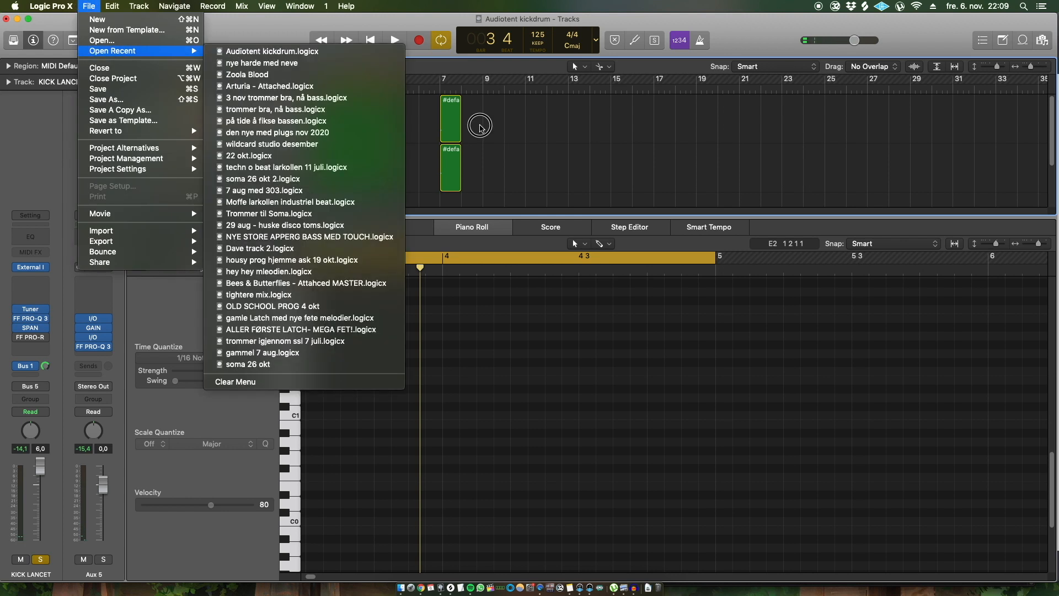
pyautogui.click(441, 88)
pyautogui.moveTo(445, 82); pyautogui.dragTo(462, 82)
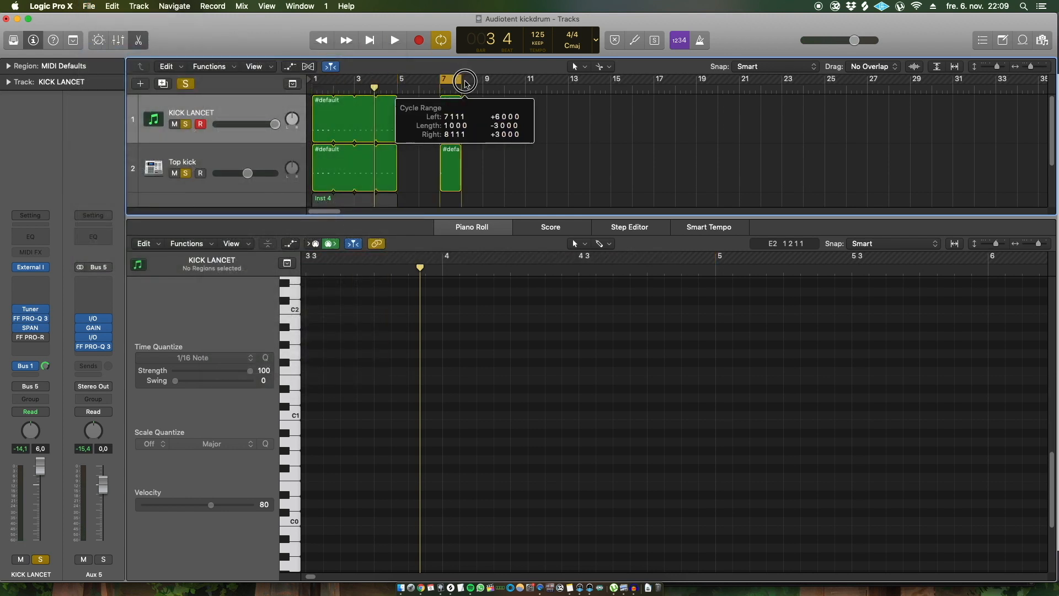
# Check the single note in KICK LANCET's bar 7 region, deselect the region, and play the one-bar cycle with both kick layers.
pyautogui.click(457, 121)
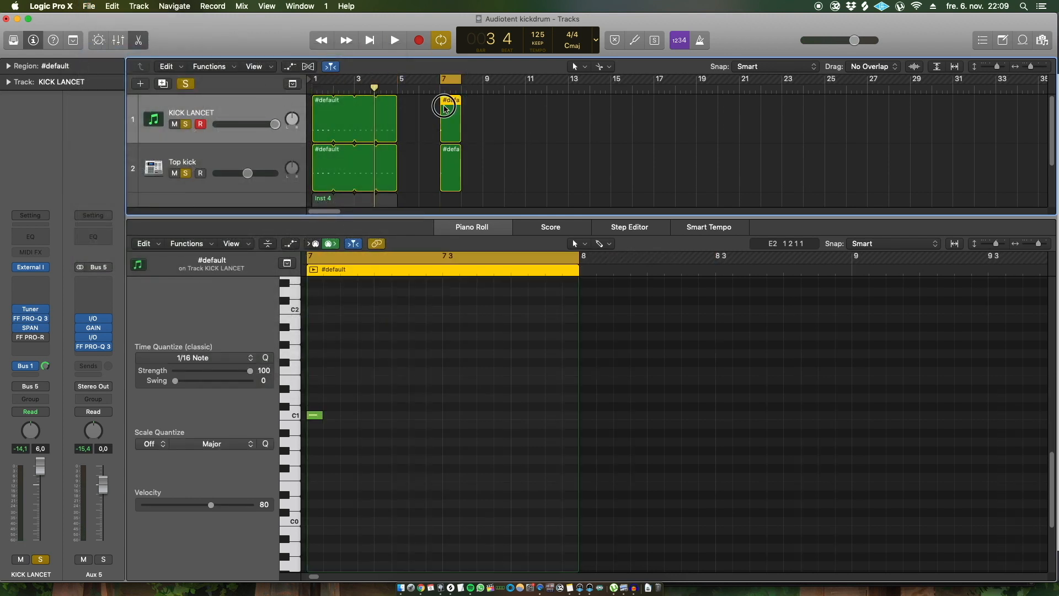
pyautogui.click(312, 375)
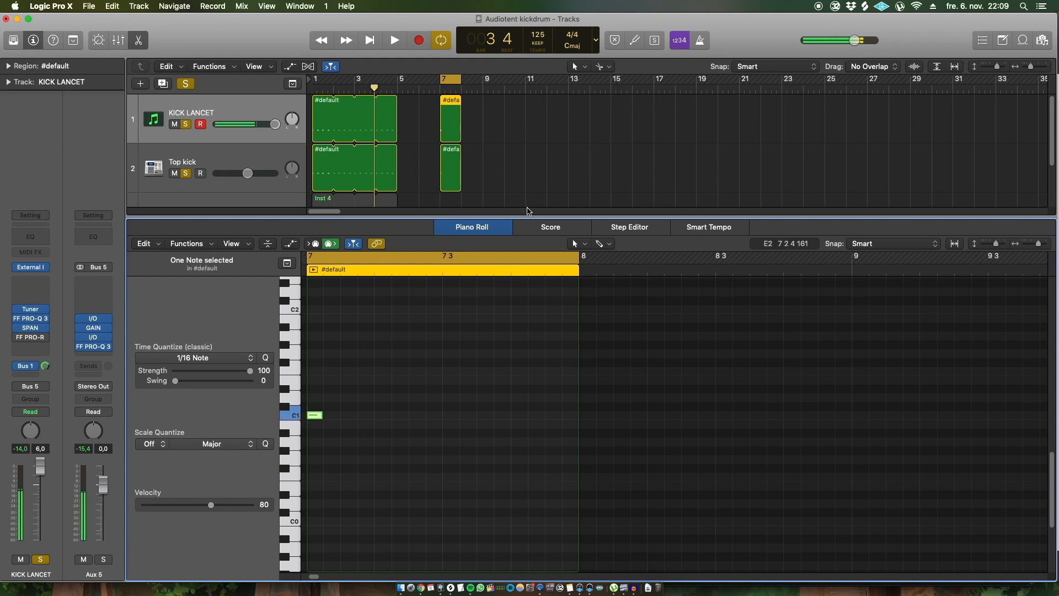
pyautogui.click(580, 119)
pyautogui.press('space')
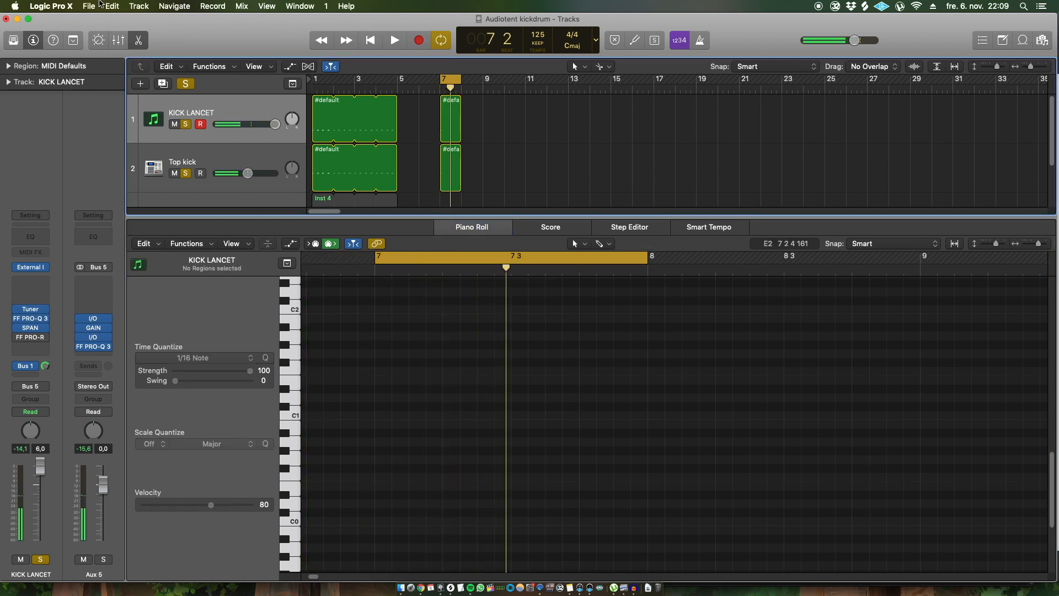
# Review the project's bounce settings for the one-bar kick range and close them without bouncing.
pyautogui.click(89, 6)
pyautogui.moveTo(111, 252)
pyautogui.click(234, 286)
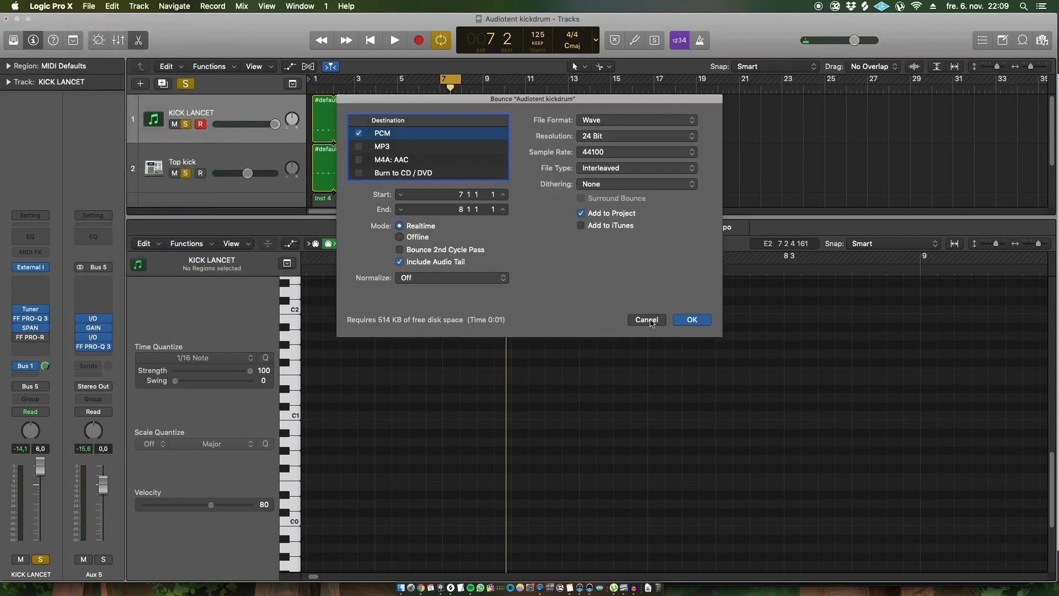
pyautogui.click(646, 320)
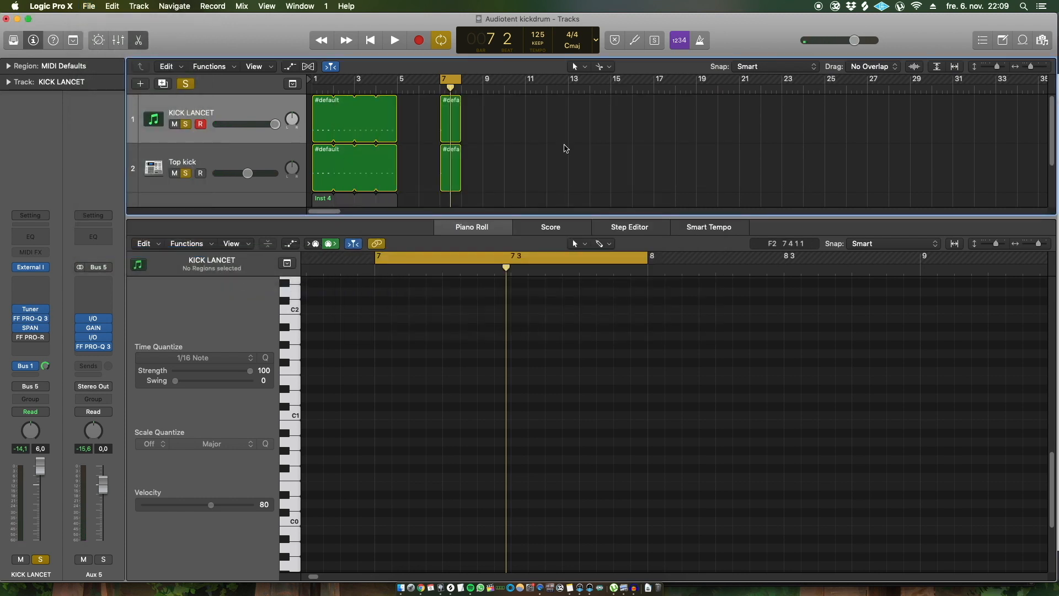